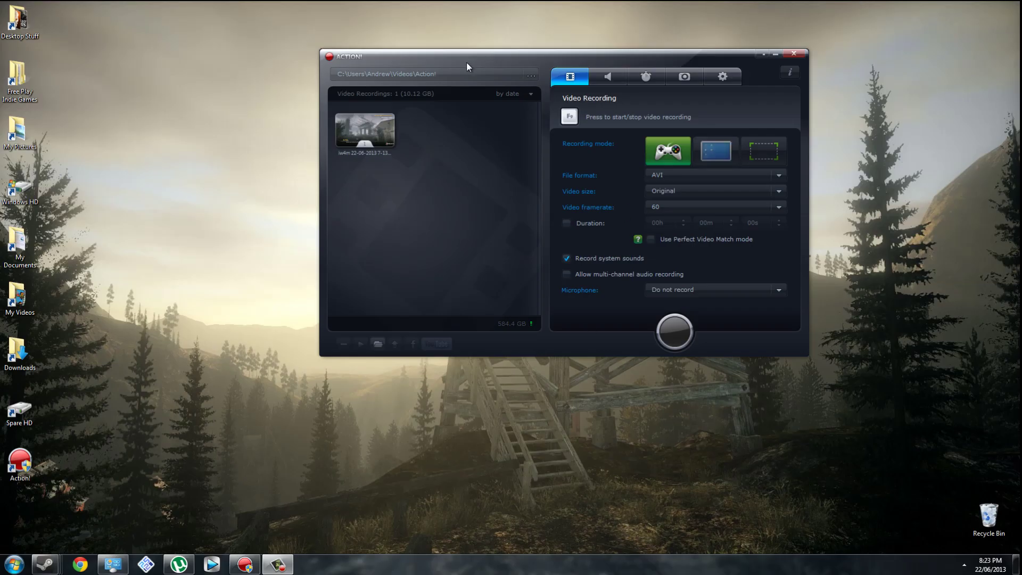
- Drag the Action! window around the desktop and glance at the Steam window previews
{"action": "left_click_drag", "start_coordinate": [472, 57], "coordinate": [304, 79]}
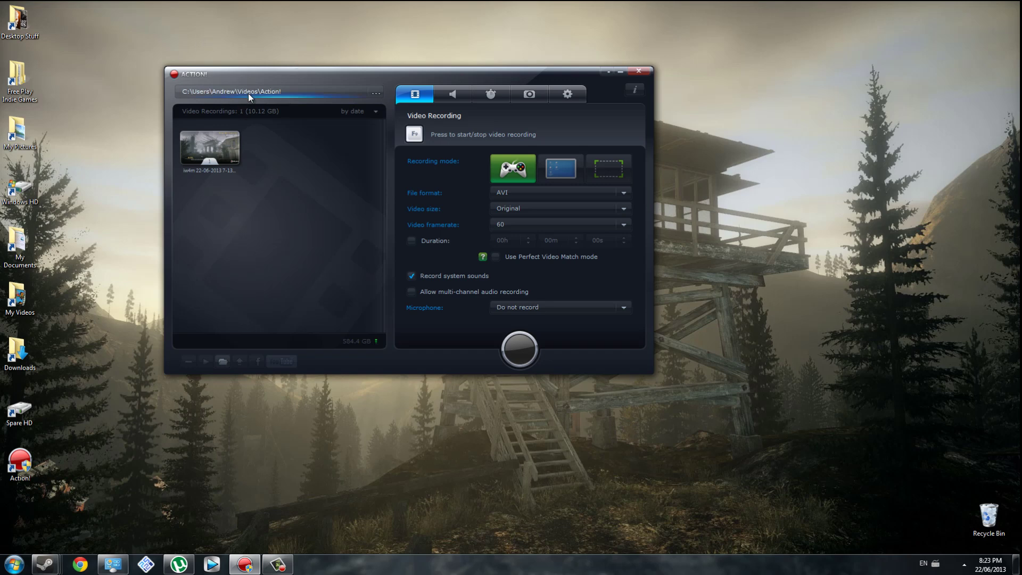
{"action": "left_click_drag", "start_coordinate": [267, 71], "coordinate": [563, 101]}
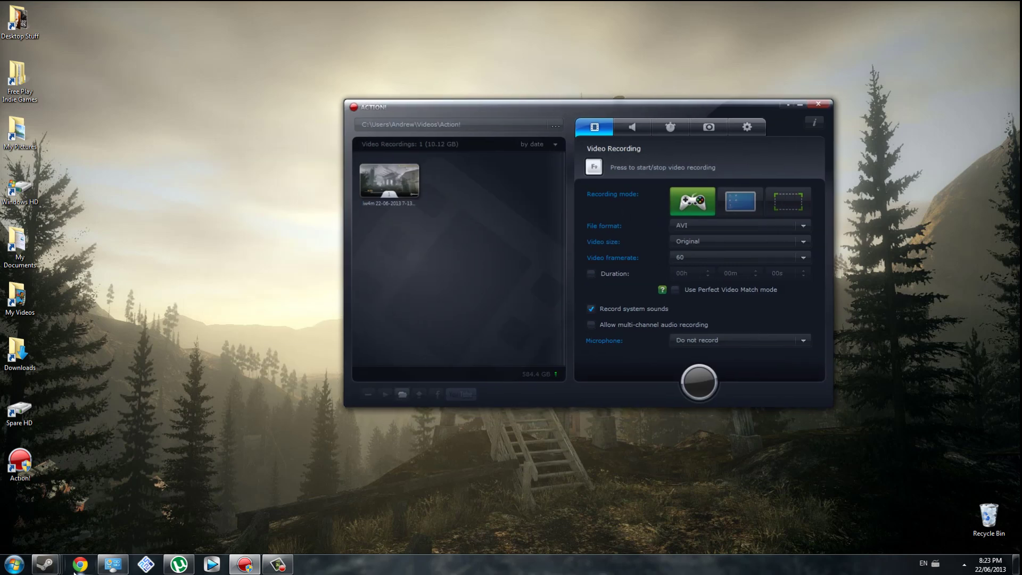
{"action": "left_click_drag", "start_coordinate": [547, 109], "coordinate": [454, 118]}
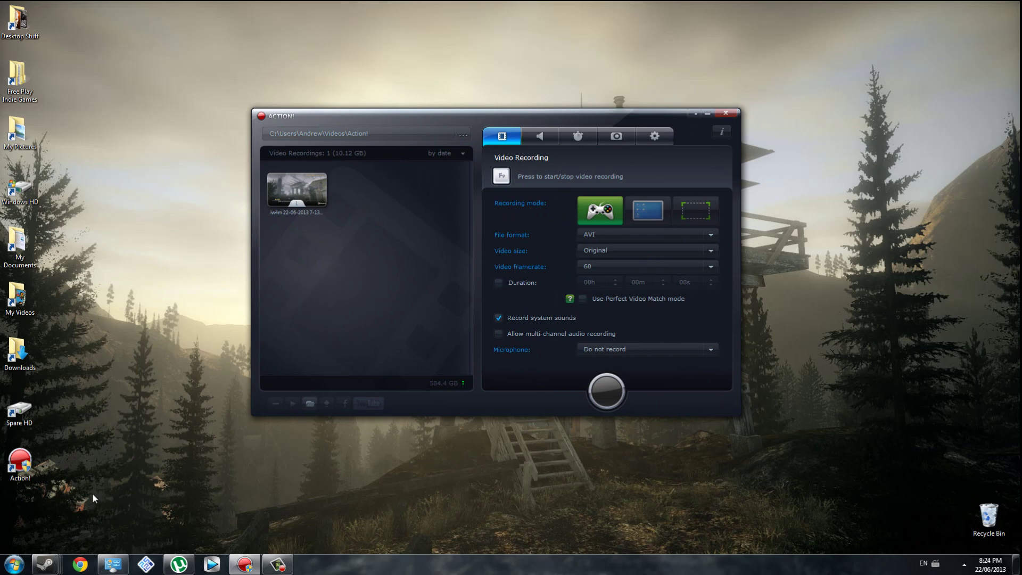
{"action": "left_click", "coordinate": [45, 563]}
{"action": "left_click", "coordinate": [464, 494]}
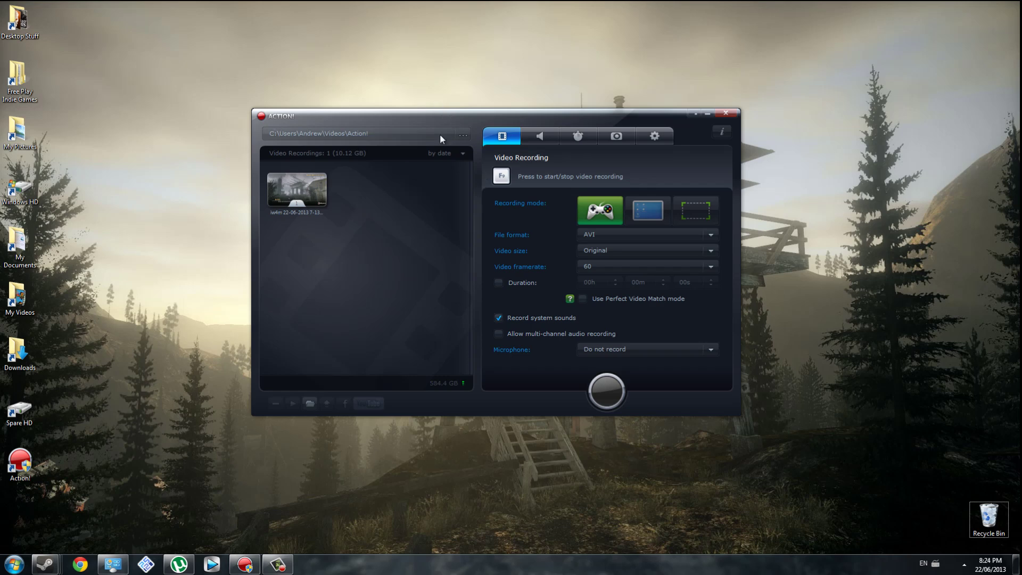
- Refocus the Action! window and settle it near the centre of the screen
{"action": "left_click", "coordinate": [331, 273]}
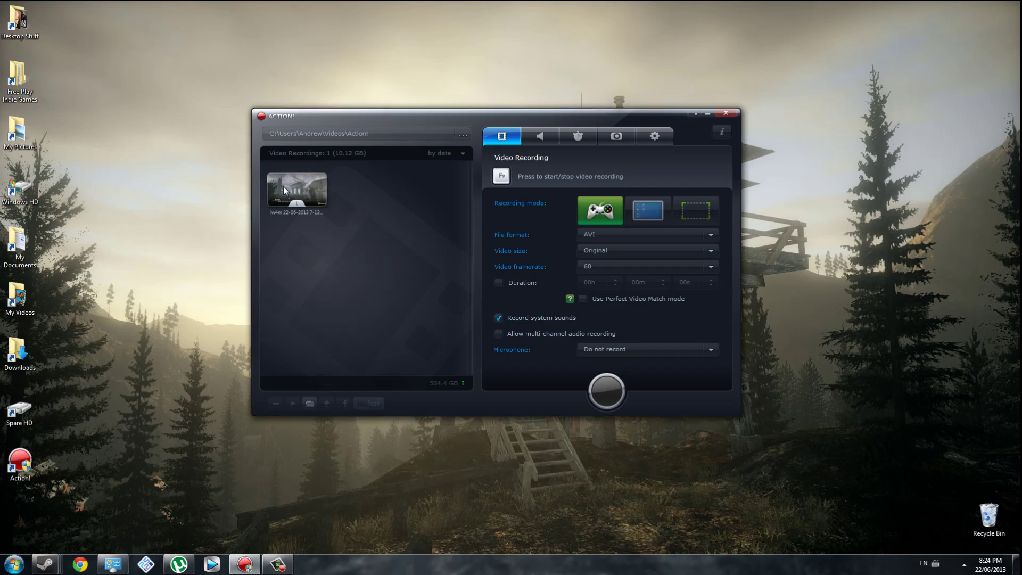
{"action": "left_click_drag", "start_coordinate": [466, 111], "coordinate": [520, 83]}
{"action": "left_click_drag", "start_coordinate": [439, 140], "coordinate": [451, 123]}
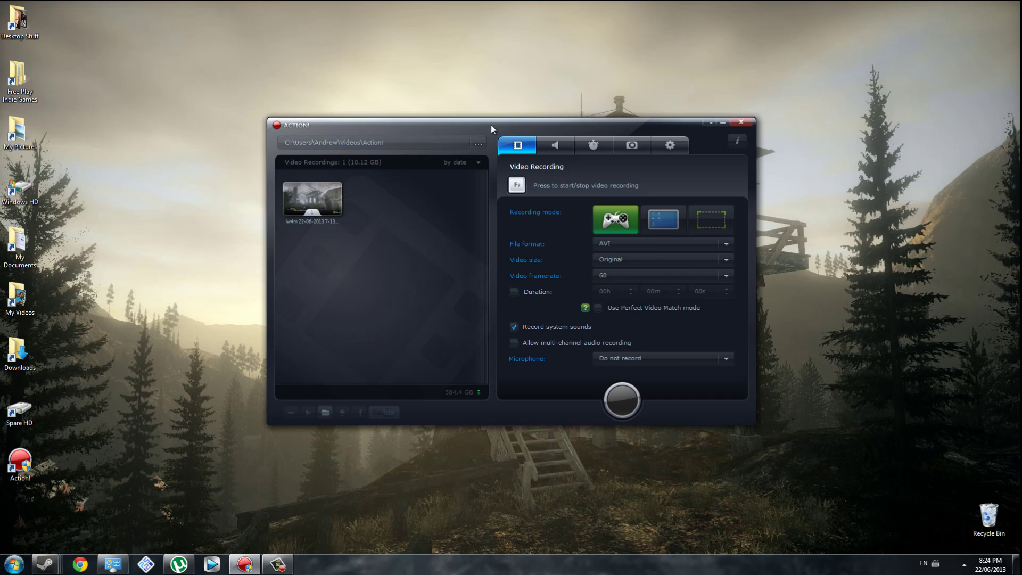
- Browse the recordings save folder, then cancel, leaving it unchanged
{"action": "left_click", "coordinate": [371, 141]}
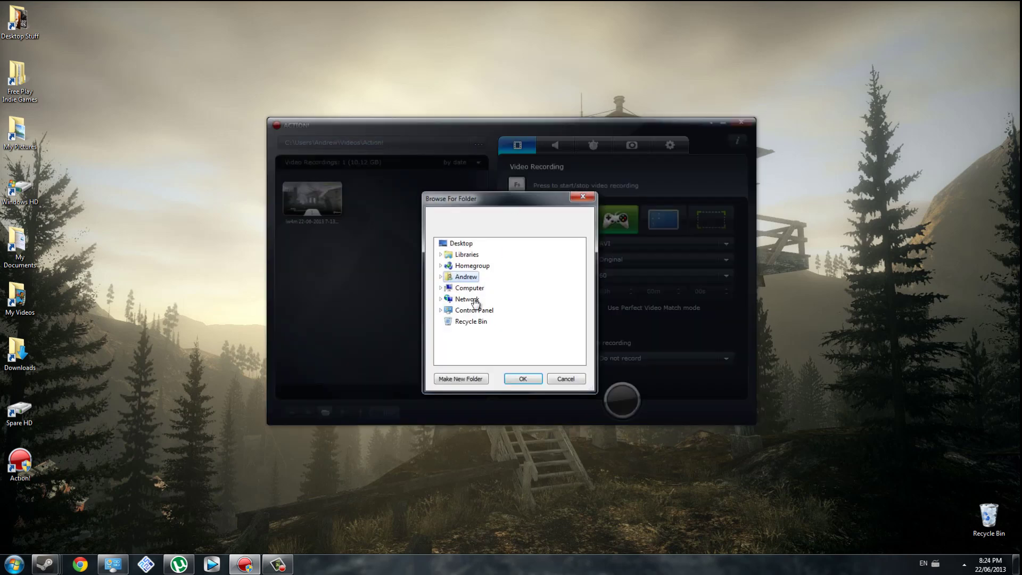
{"action": "left_click", "coordinate": [447, 279]}
{"action": "left_click", "coordinate": [447, 278]}
{"action": "left_click", "coordinate": [567, 379]}
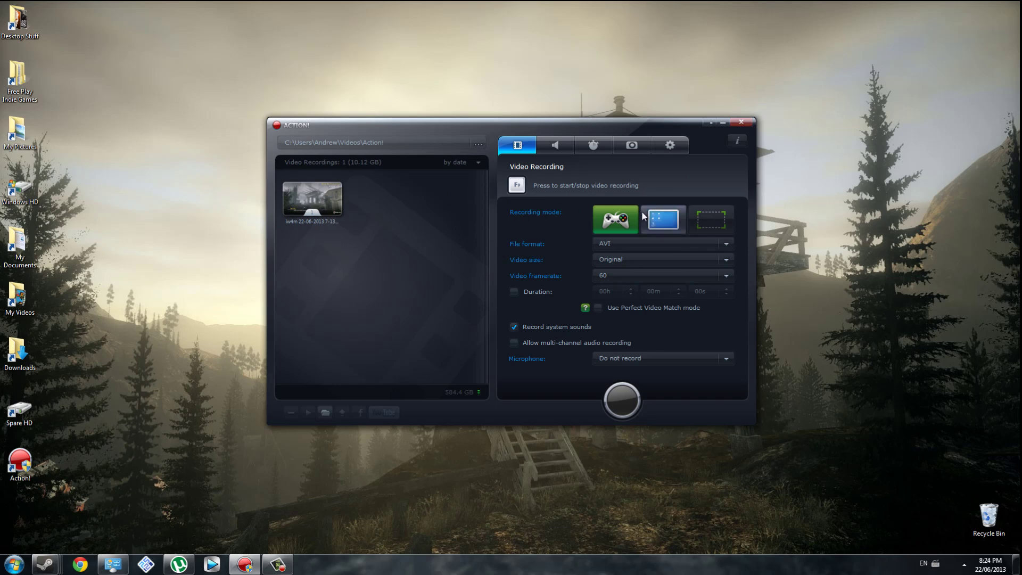
- Try Desktop and Region recording modes, close the region frame, and return to Games mode
{"action": "left_click", "coordinate": [669, 210]}
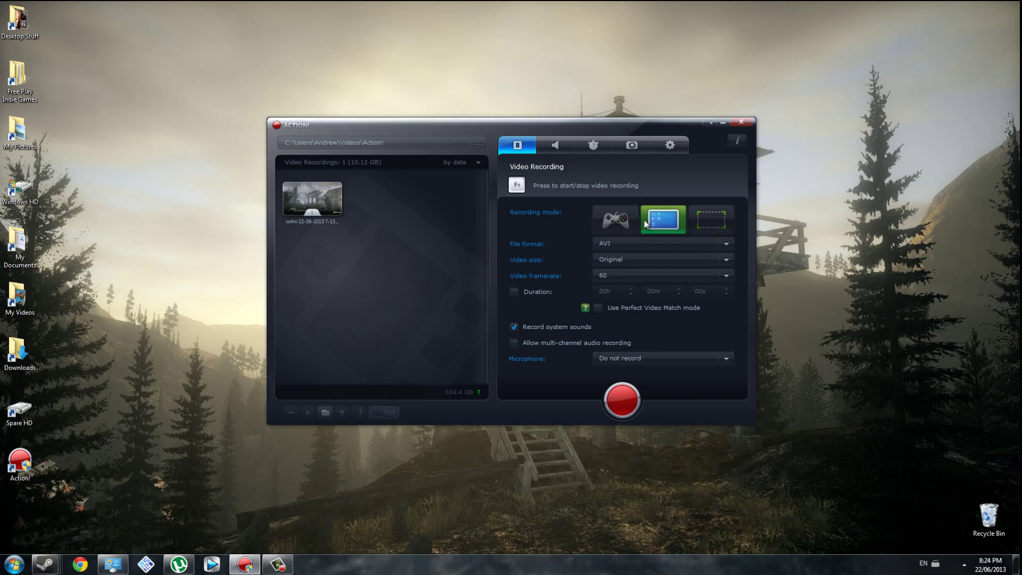
{"action": "left_click", "coordinate": [704, 215]}
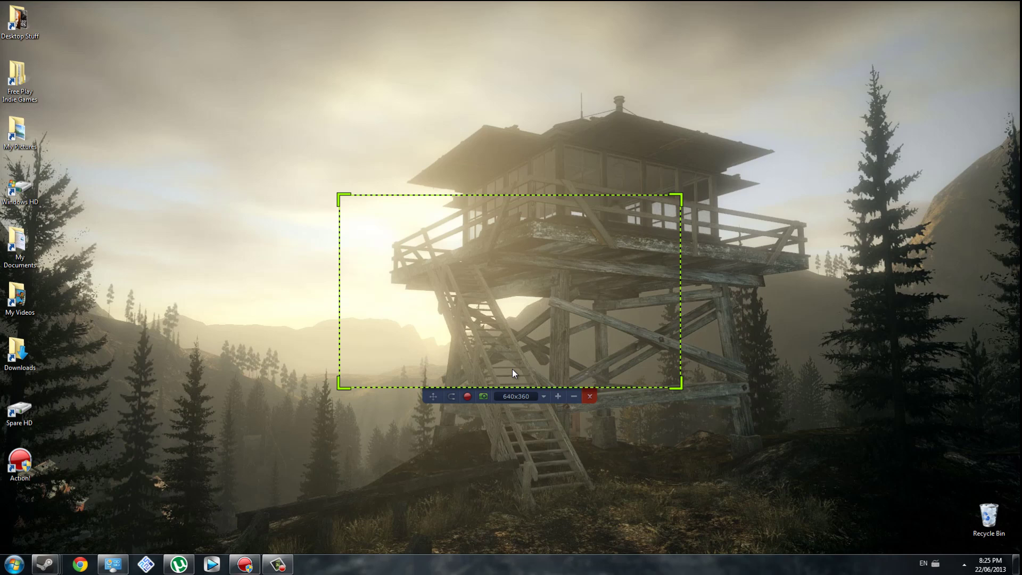
{"action": "left_click", "coordinate": [589, 396]}
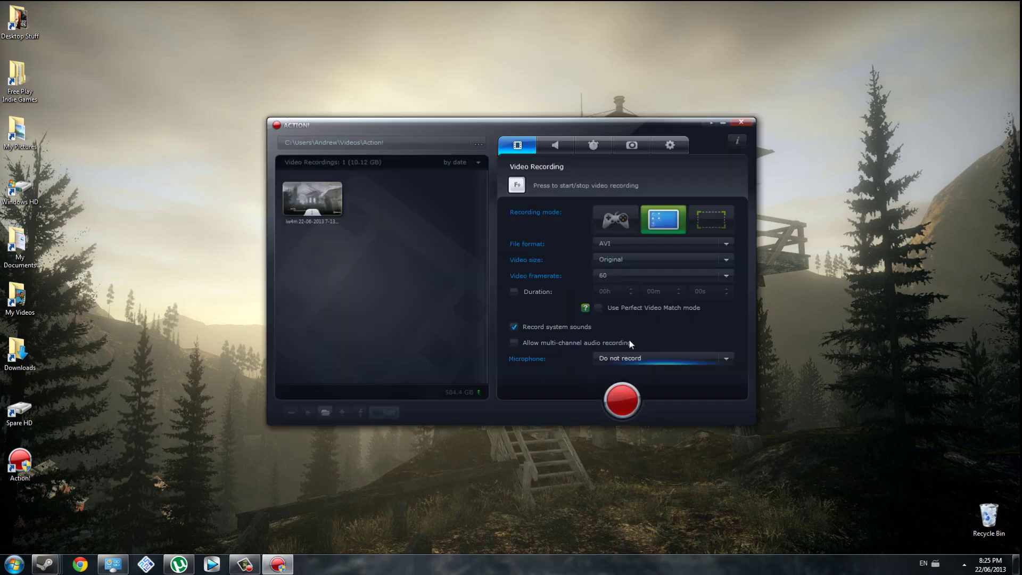
{"action": "left_click", "coordinate": [614, 218]}
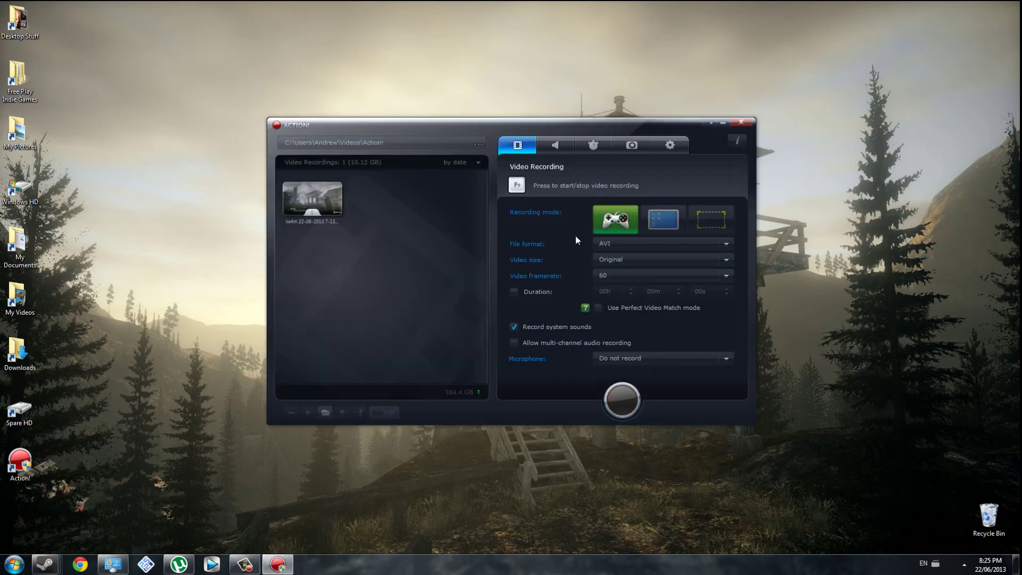
- Keep AVI as the file format and set the video size to 720p
{"action": "left_click", "coordinate": [631, 243]}
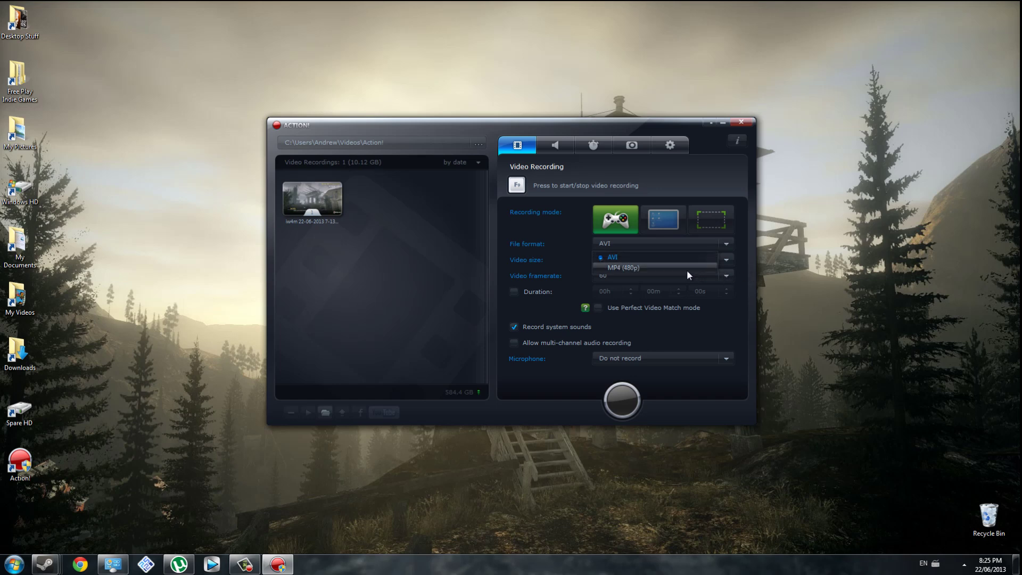
{"action": "left_click", "coordinate": [660, 257]}
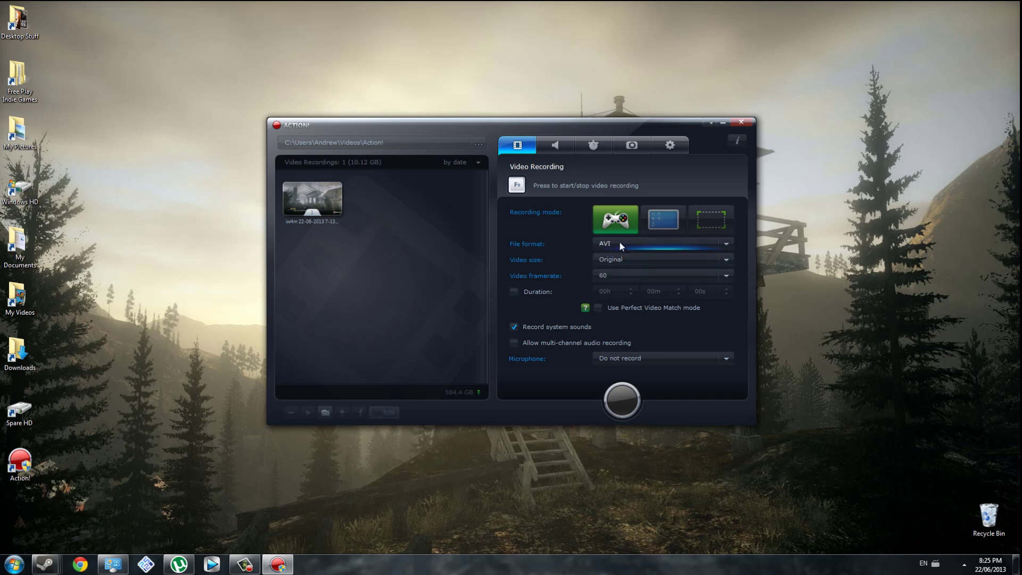
{"action": "left_click", "coordinate": [631, 260]}
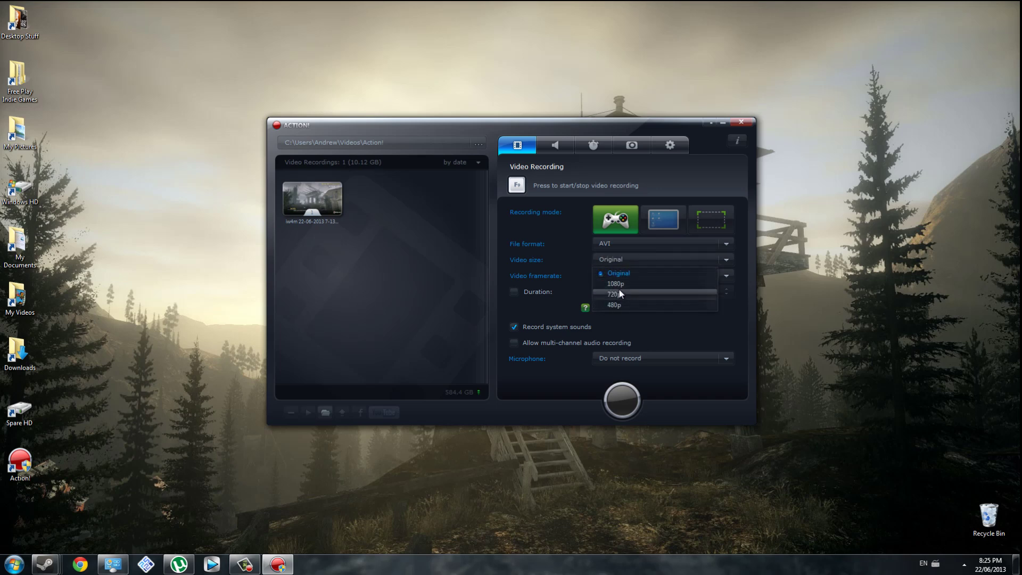
{"action": "left_click", "coordinate": [619, 294]}
{"action": "left_click", "coordinate": [615, 259]}
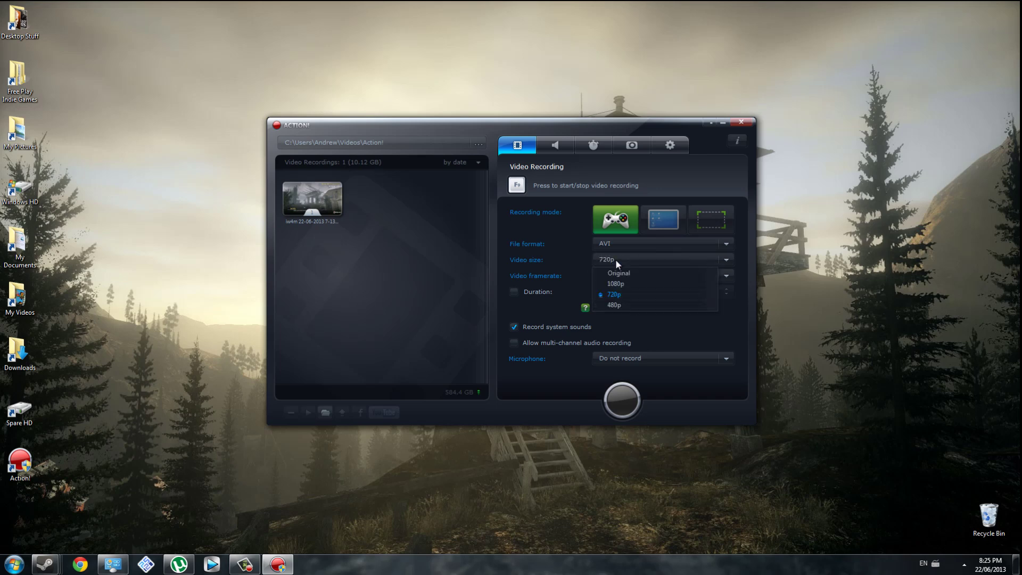
{"action": "left_click", "coordinate": [613, 296]}
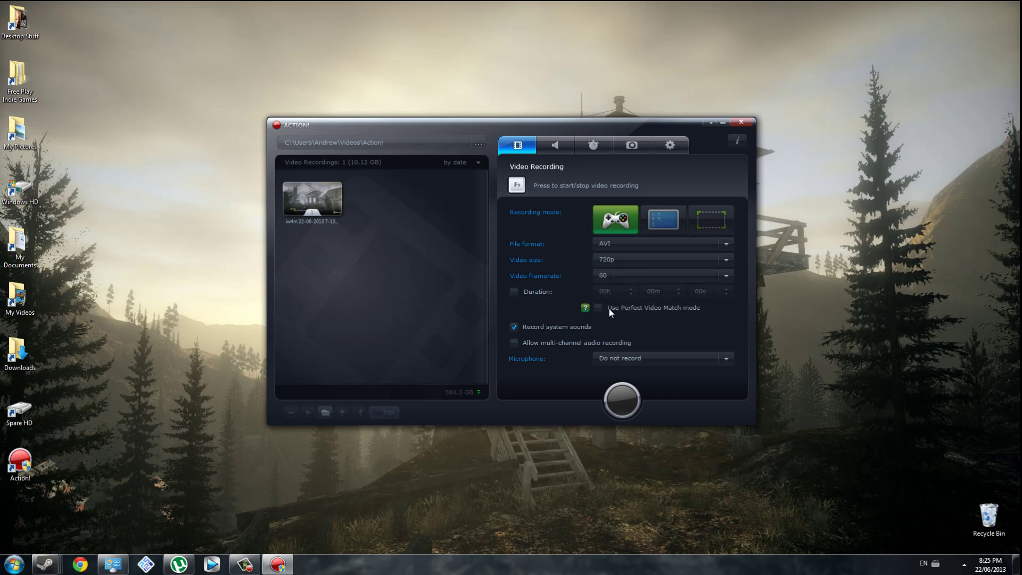
- Set the video framerate to 30 and the microphone to Always record
{"action": "left_click", "coordinate": [640, 277]}
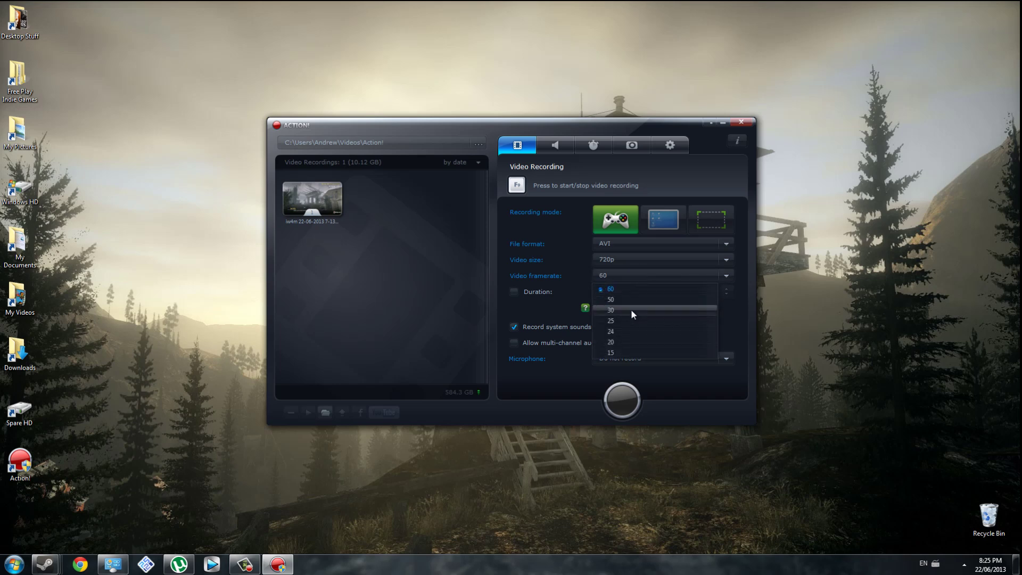
{"action": "left_click", "coordinate": [608, 311]}
{"action": "left_click", "coordinate": [625, 273]}
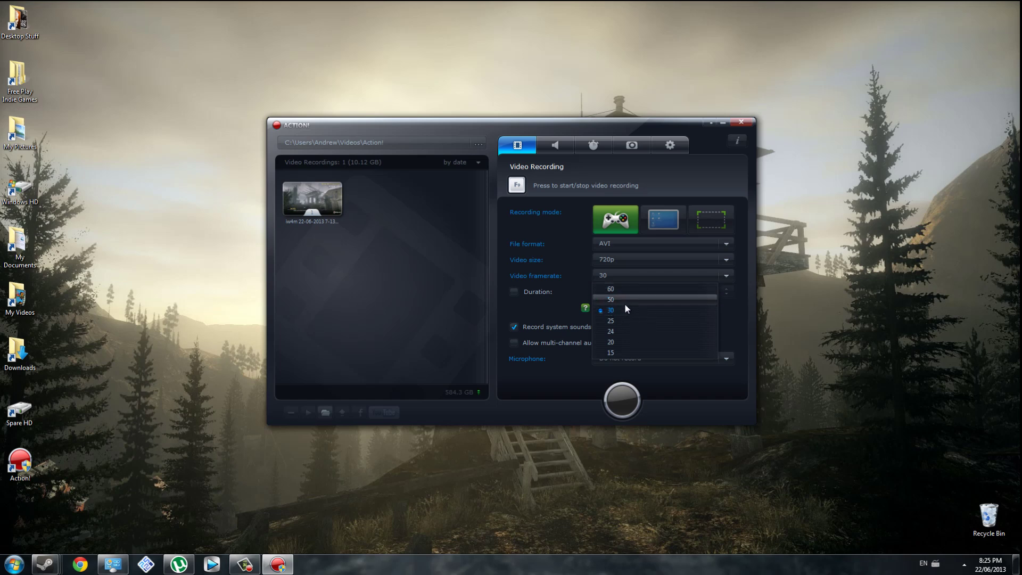
{"action": "left_click", "coordinate": [569, 276]}
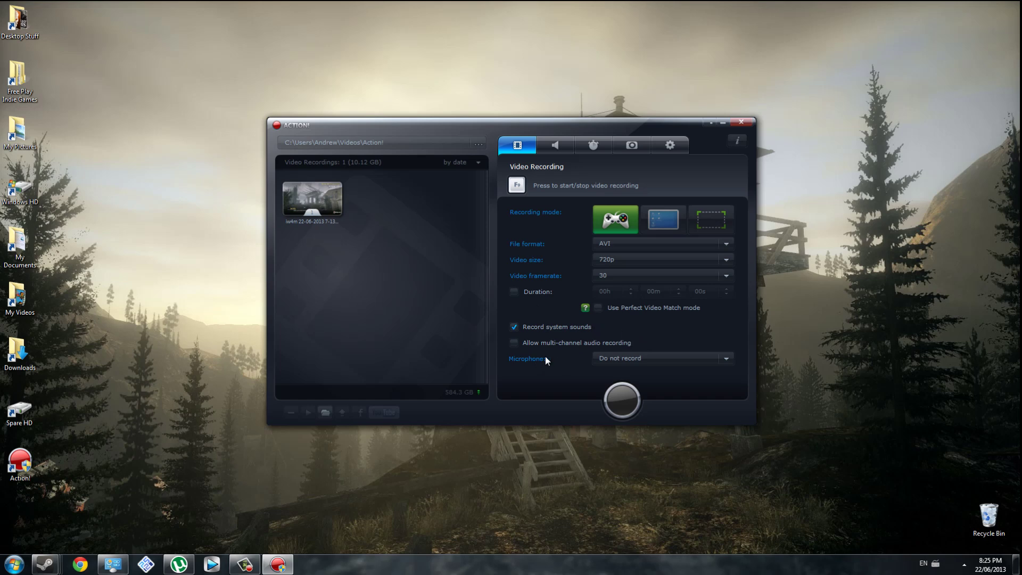
{"action": "left_click", "coordinate": [617, 356]}
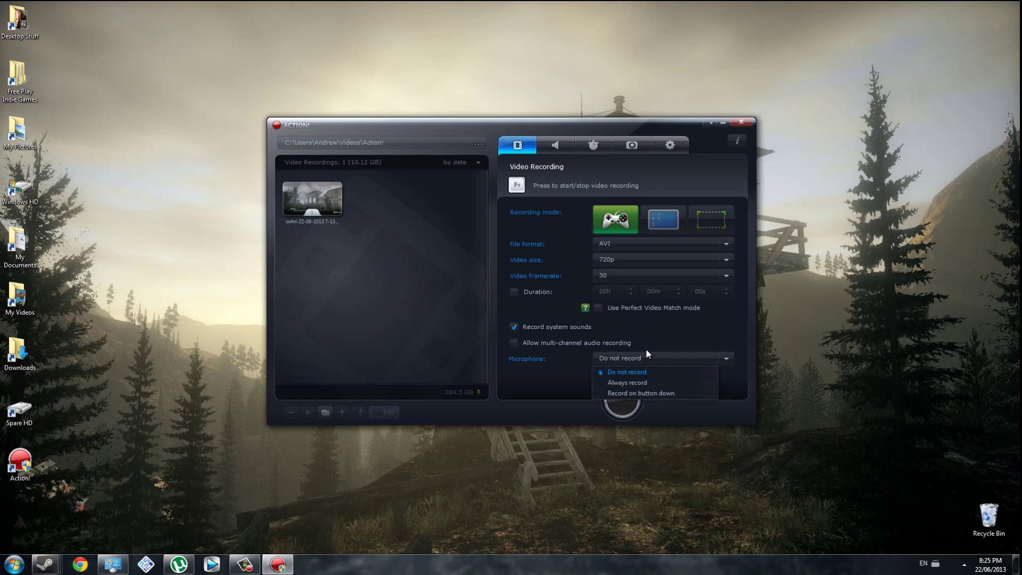
{"action": "left_click", "coordinate": [626, 381]}
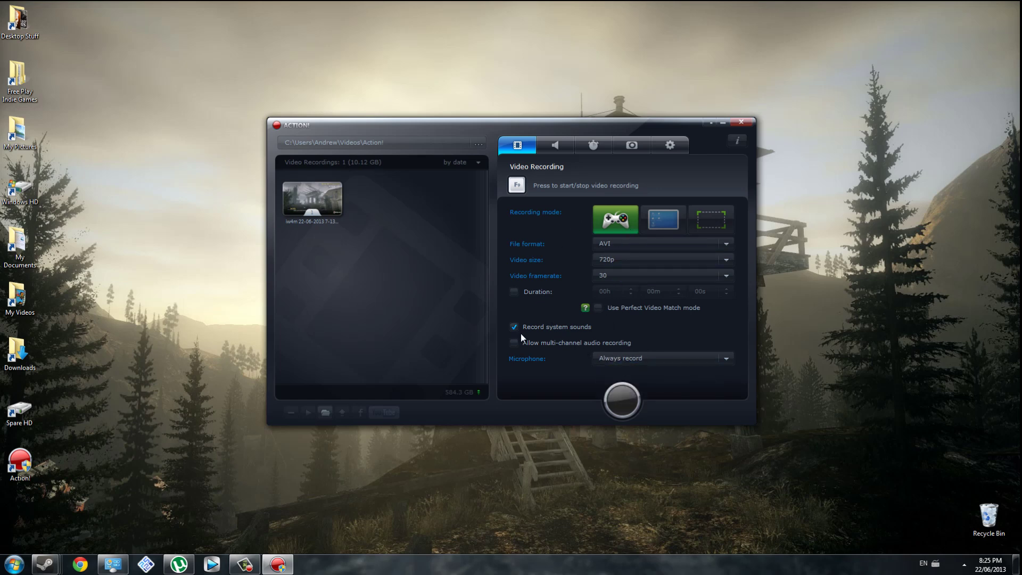
- View the Audio and Benchmarking settings, toggling benchmark Duration on and back off
{"action": "left_click", "coordinate": [543, 152]}
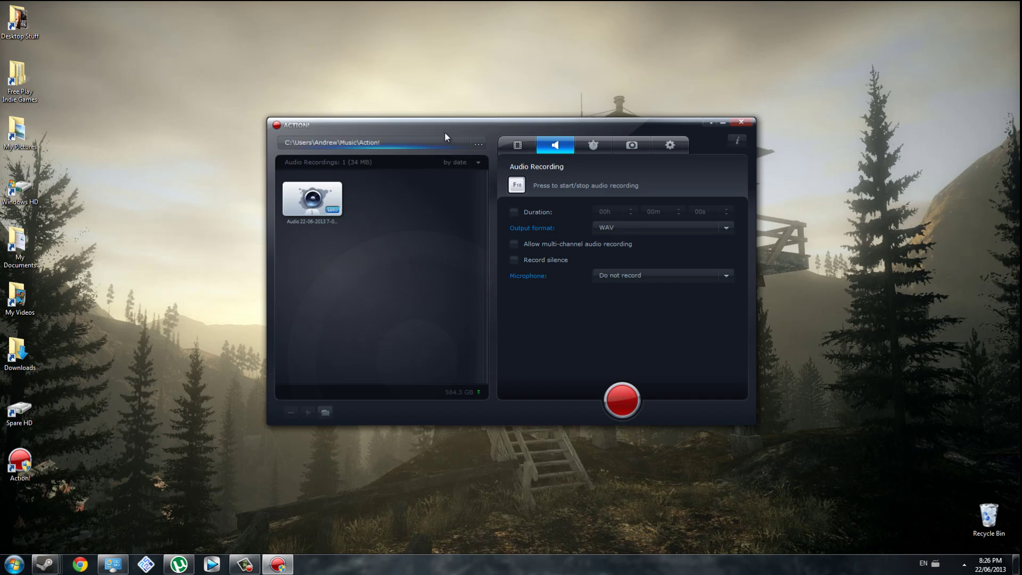
{"action": "left_click_drag", "start_coordinate": [447, 128], "coordinate": [475, 152]}
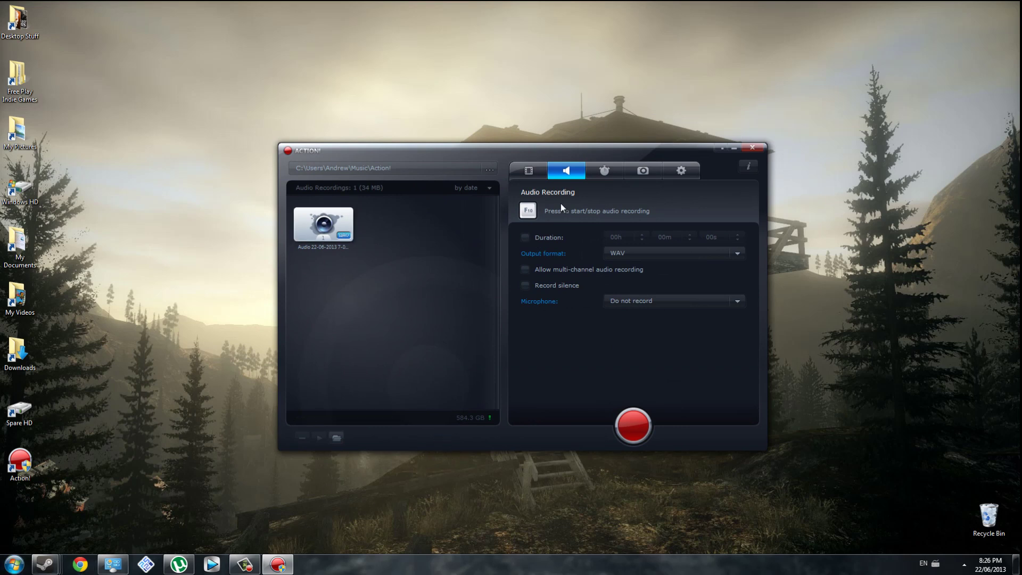
{"action": "left_click", "coordinate": [603, 172]}
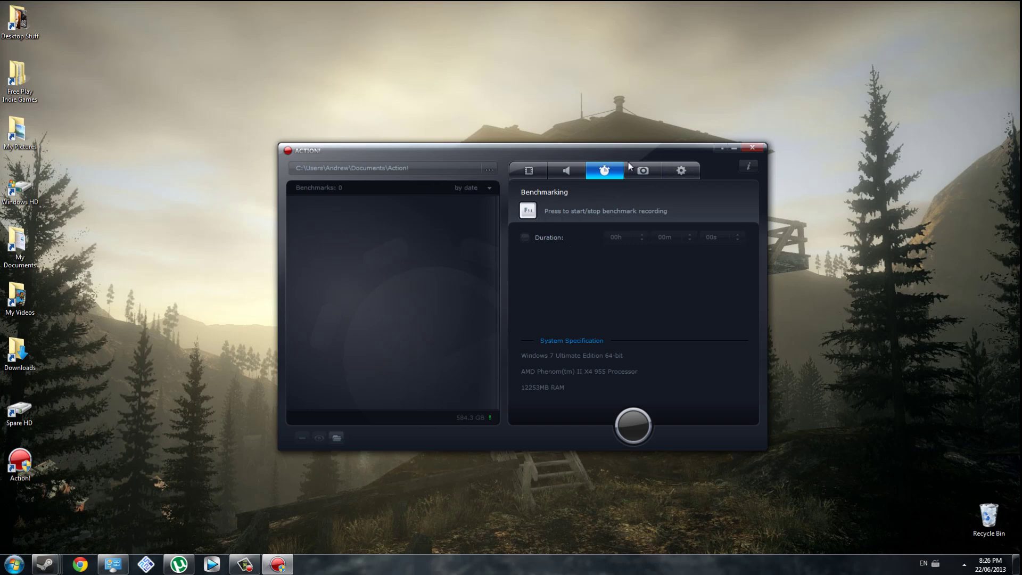
{"action": "left_click", "coordinate": [525, 238]}
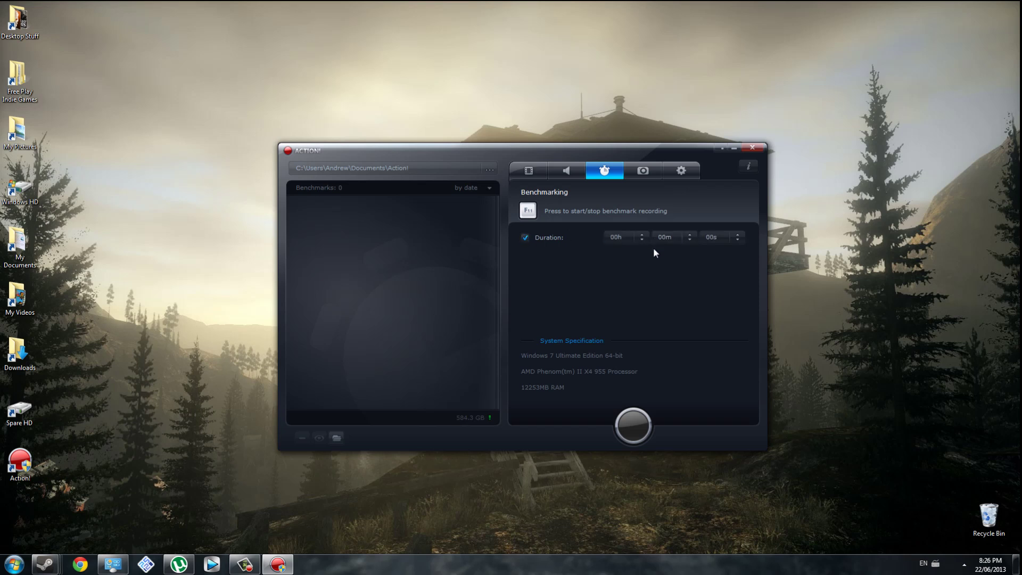
{"action": "left_click", "coordinate": [524, 238]}
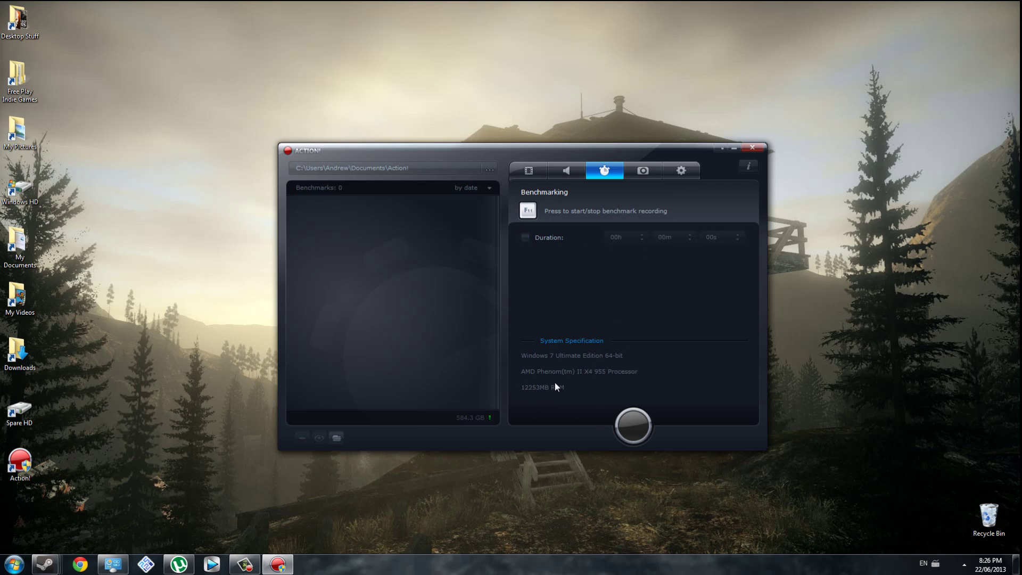
- On the Screenshots settings, keep PNG as the screenshot file format
{"action": "left_click", "coordinate": [643, 173]}
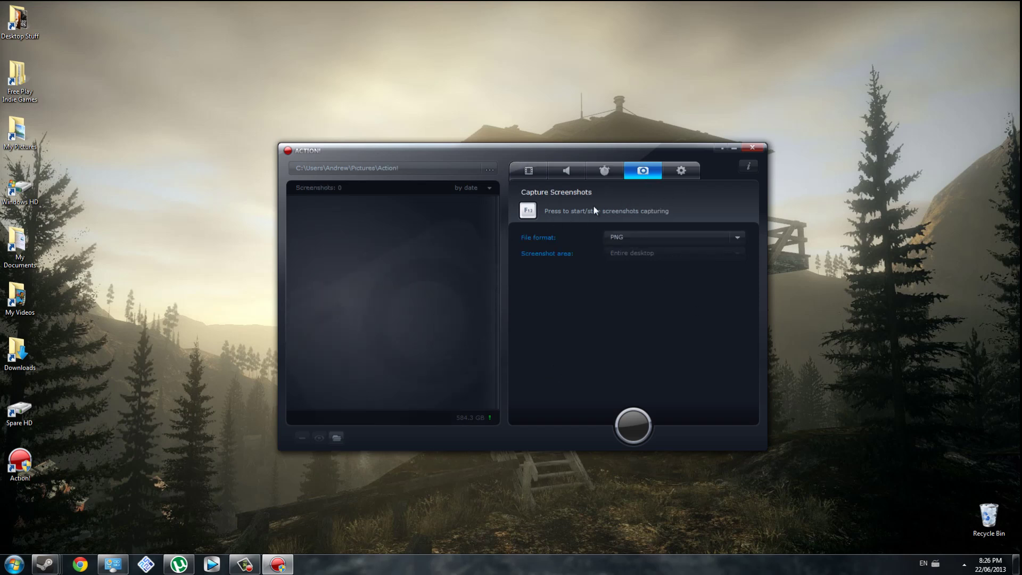
{"action": "left_click", "coordinate": [652, 236]}
{"action": "left_click", "coordinate": [643, 261]}
{"action": "left_click", "coordinate": [652, 238]}
{"action": "left_click", "coordinate": [637, 260]}
- On Video Recording Settings, leave video quality at Normal and enable Use overlay graphics
{"action": "left_click", "coordinate": [681, 170]}
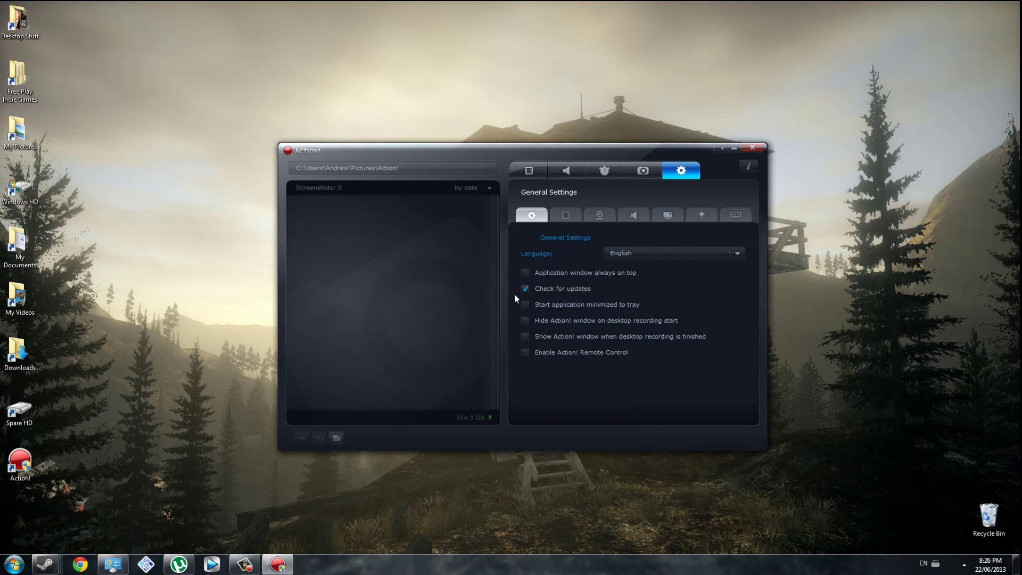
{"action": "left_click", "coordinate": [564, 215]}
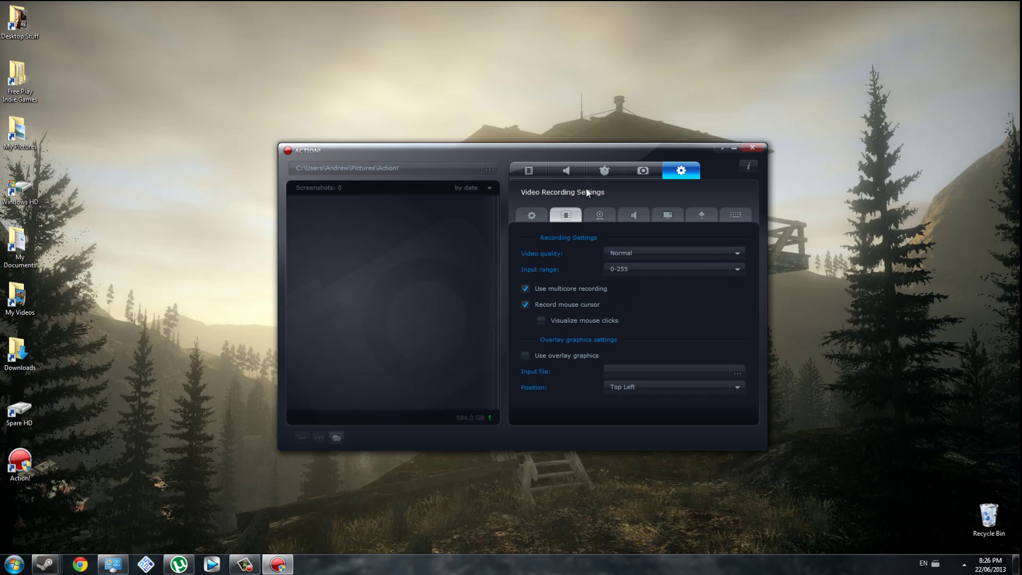
{"action": "left_click", "coordinate": [658, 252]}
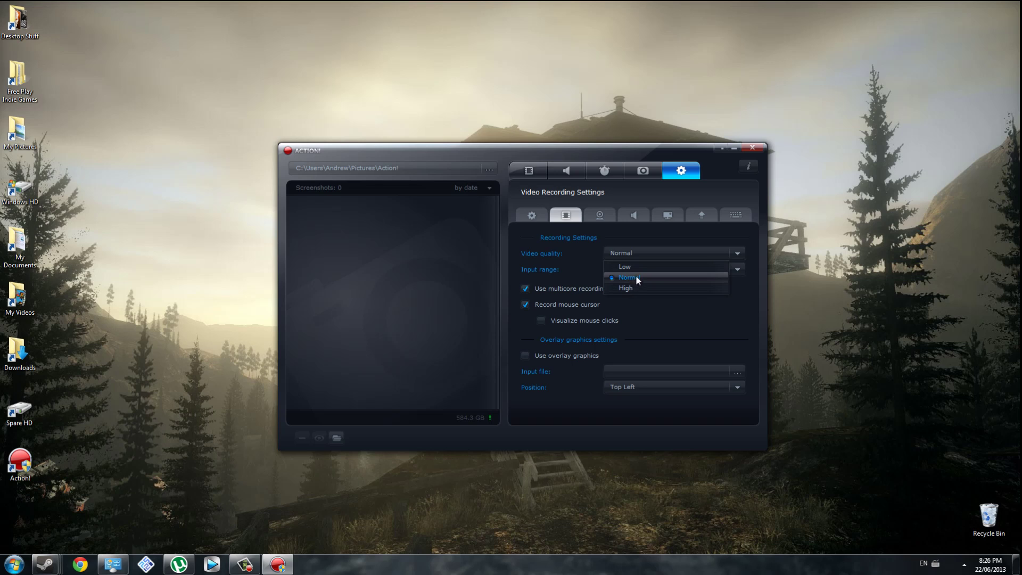
{"action": "left_click", "coordinate": [635, 277]}
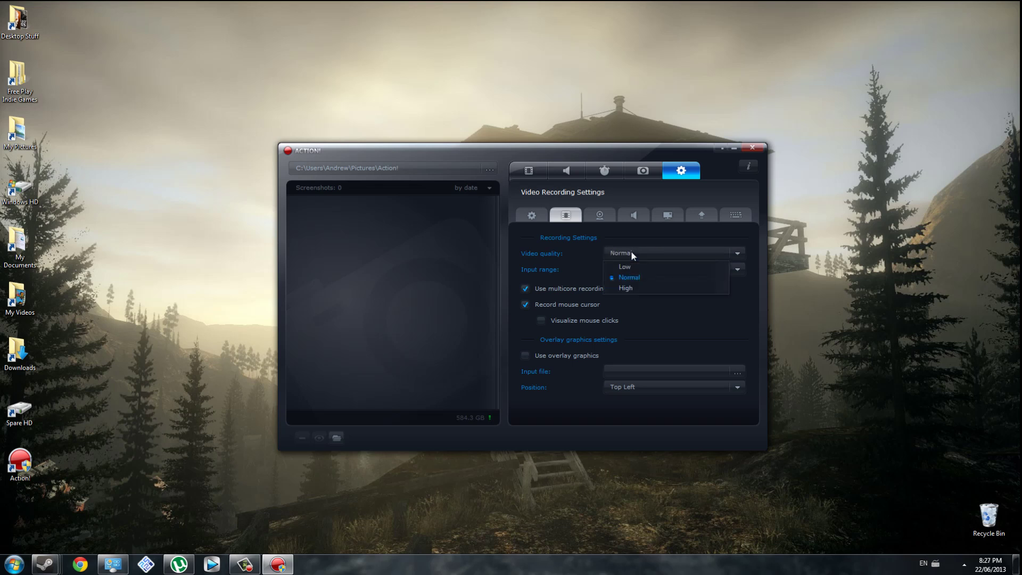
{"action": "left_click", "coordinate": [628, 298]}
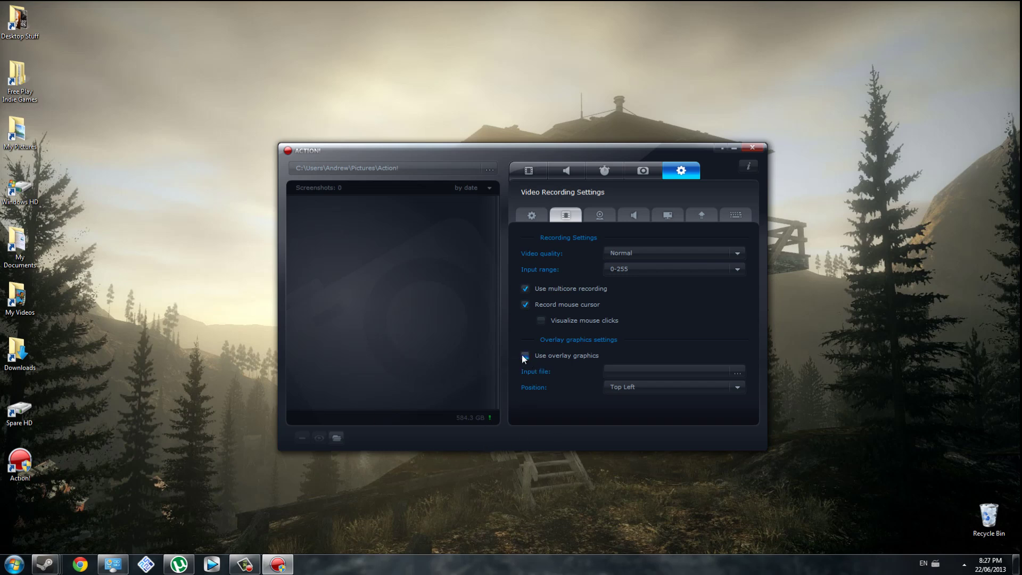
{"action": "left_click", "coordinate": [611, 372]}
- Set webcam recording to Always record using Microsoft LifeCam HD-3000 as Webcam 1
{"action": "left_click", "coordinate": [600, 215]}
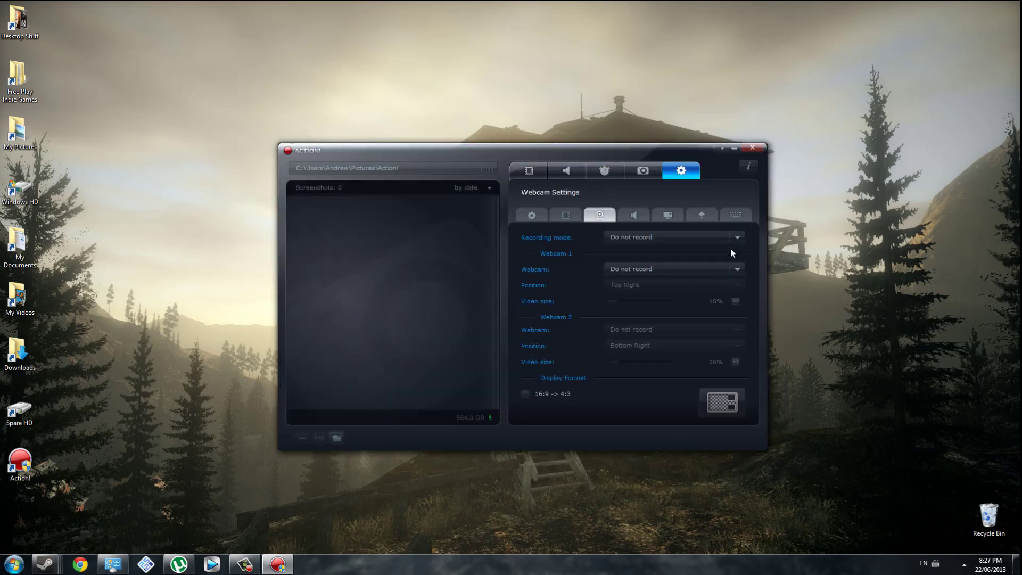
{"action": "left_click", "coordinate": [654, 241]}
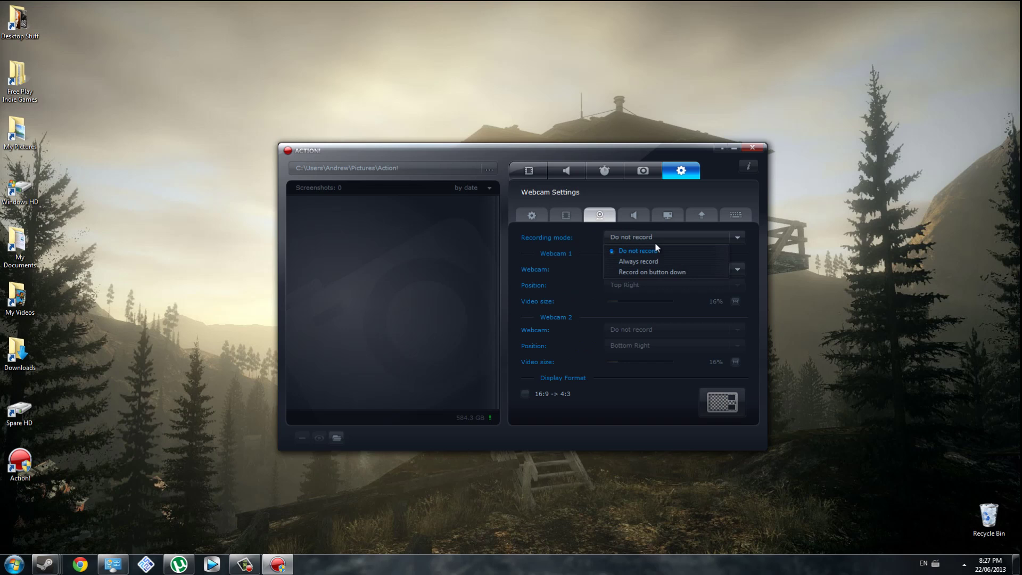
{"action": "left_click", "coordinate": [646, 262]}
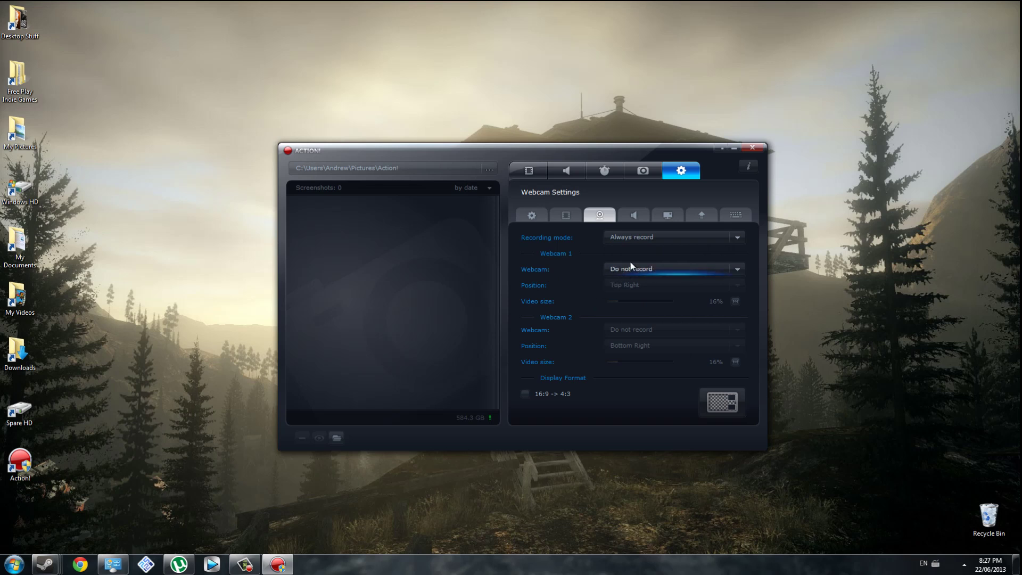
{"action": "left_click", "coordinate": [649, 266]}
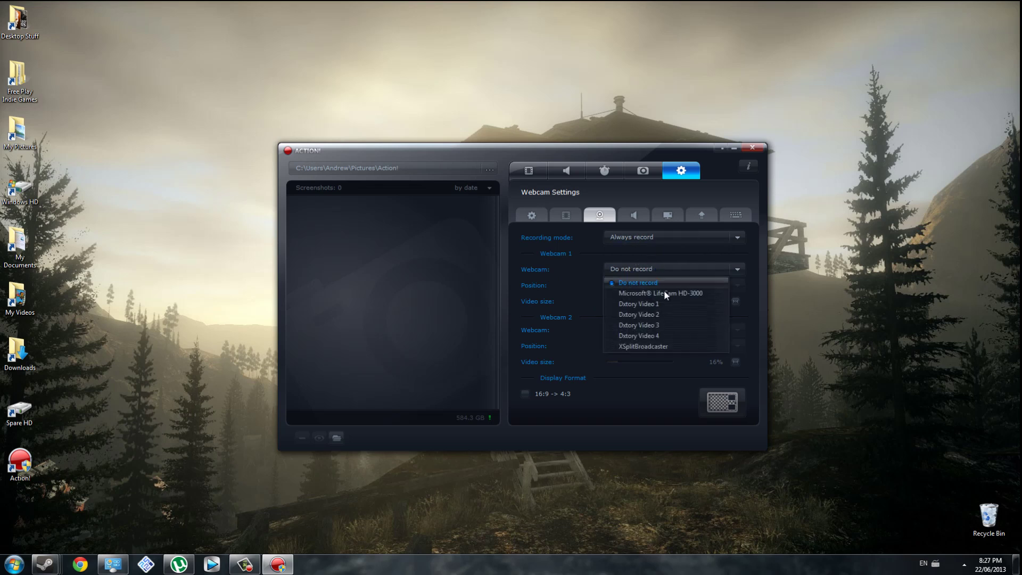
{"action": "left_click", "coordinate": [657, 295]}
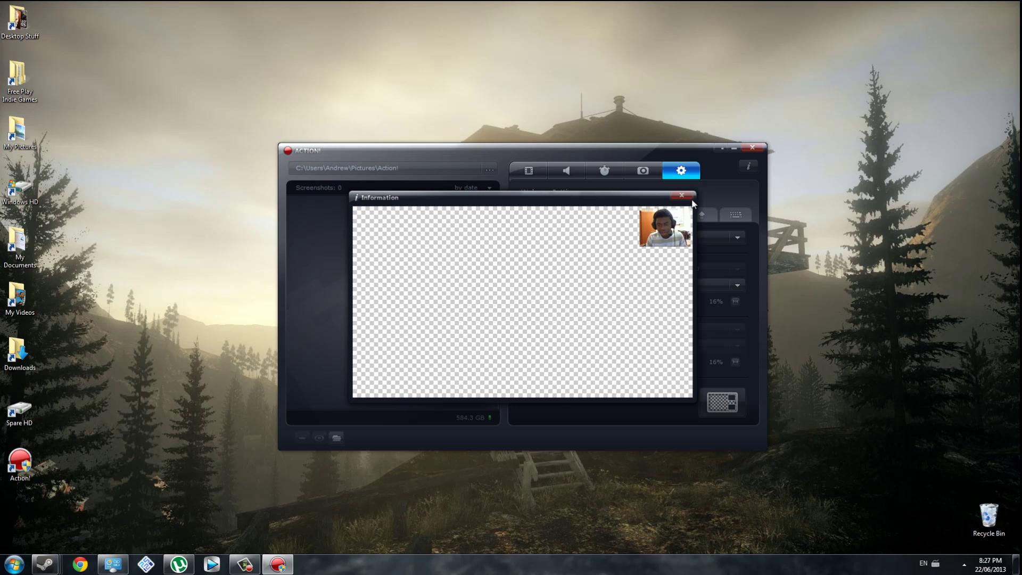
- Preview the top-right webcam overlay placement and close the preview
{"action": "left_click", "coordinate": [681, 194]}
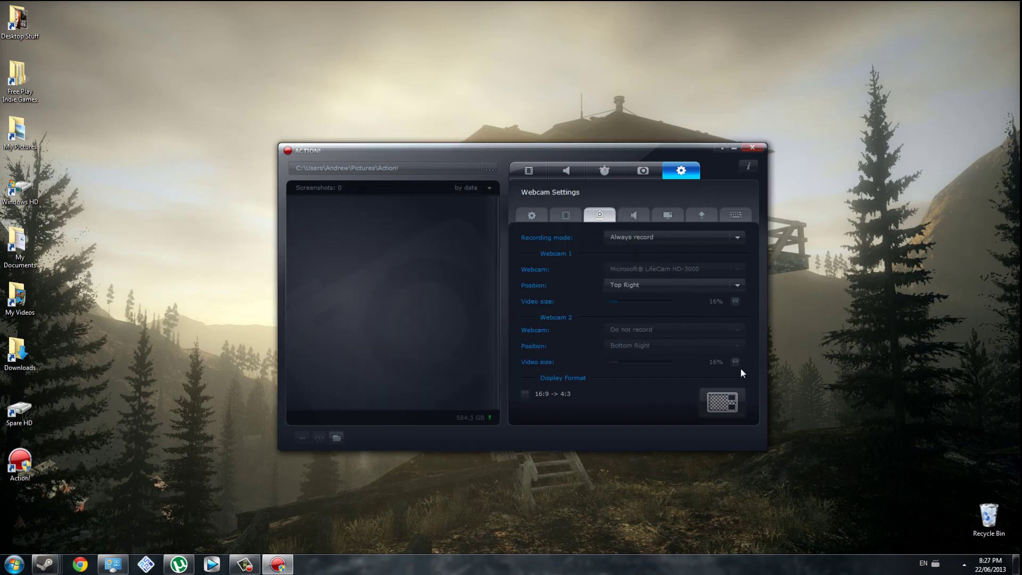
{"action": "left_click", "coordinate": [722, 402]}
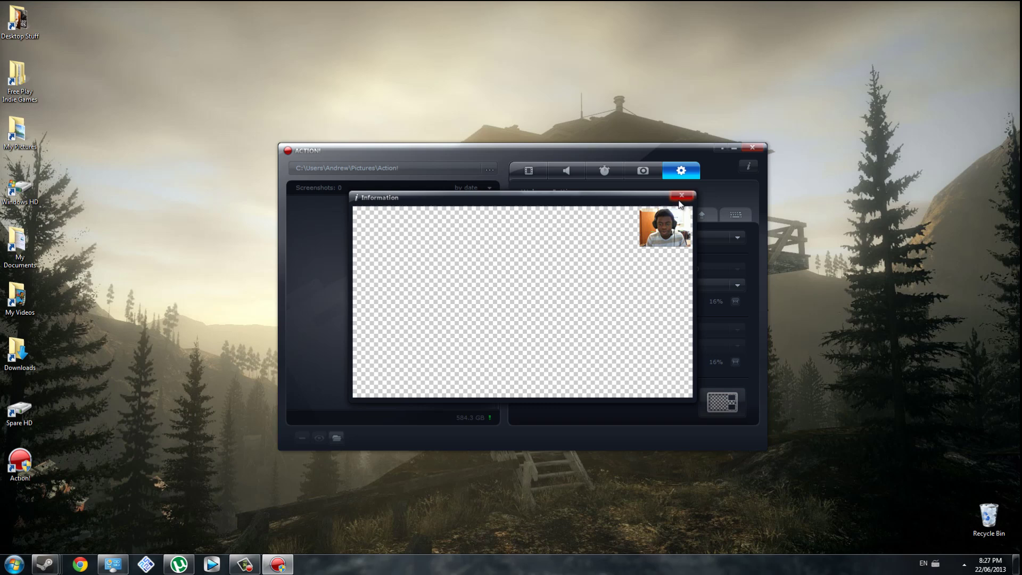
{"action": "left_click", "coordinate": [681, 195]}
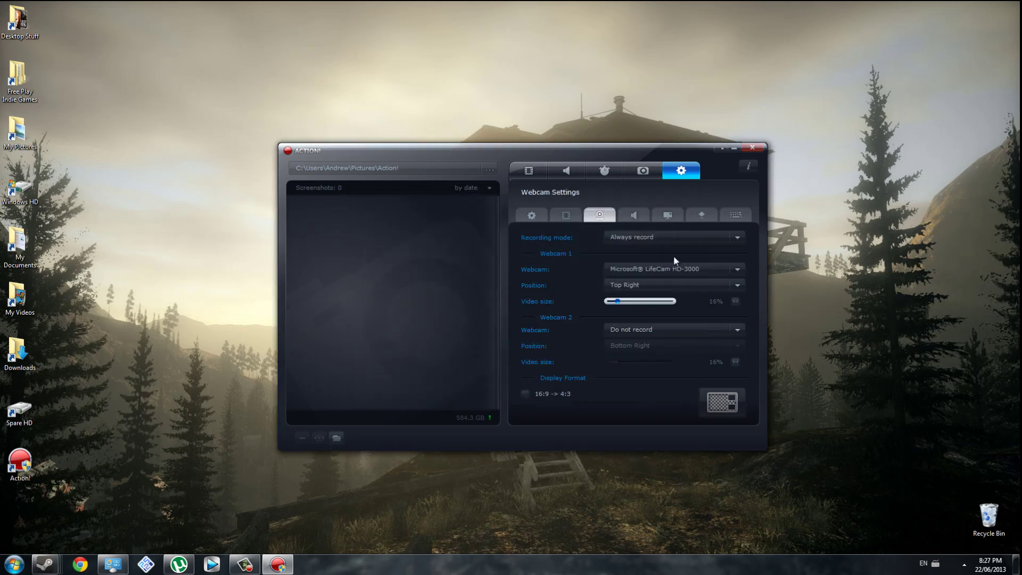
- Record the Headset Microphone at volume 100 on a separate AVI audio track
{"action": "left_click", "coordinate": [635, 215]}
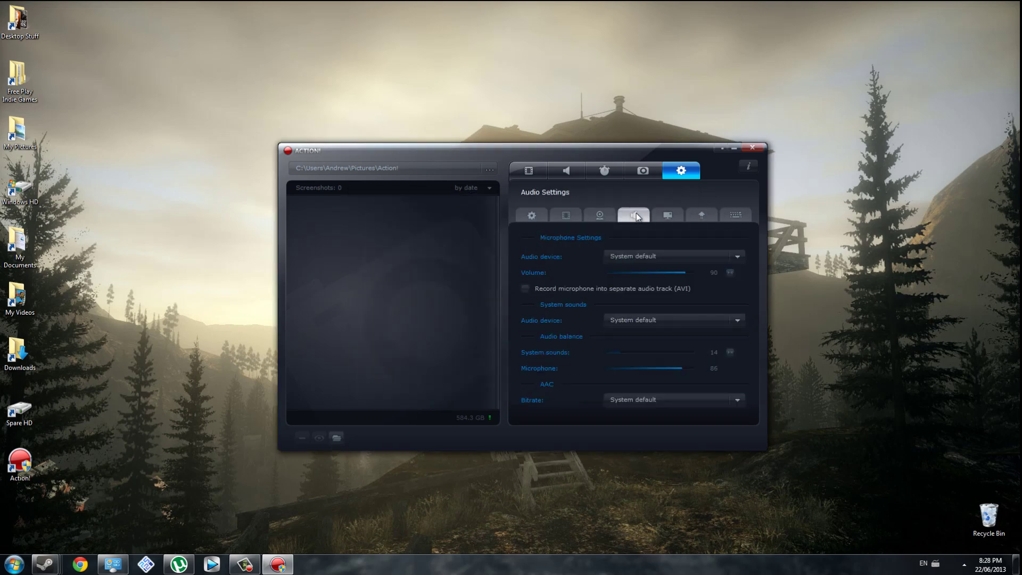
{"action": "left_click", "coordinate": [650, 258]}
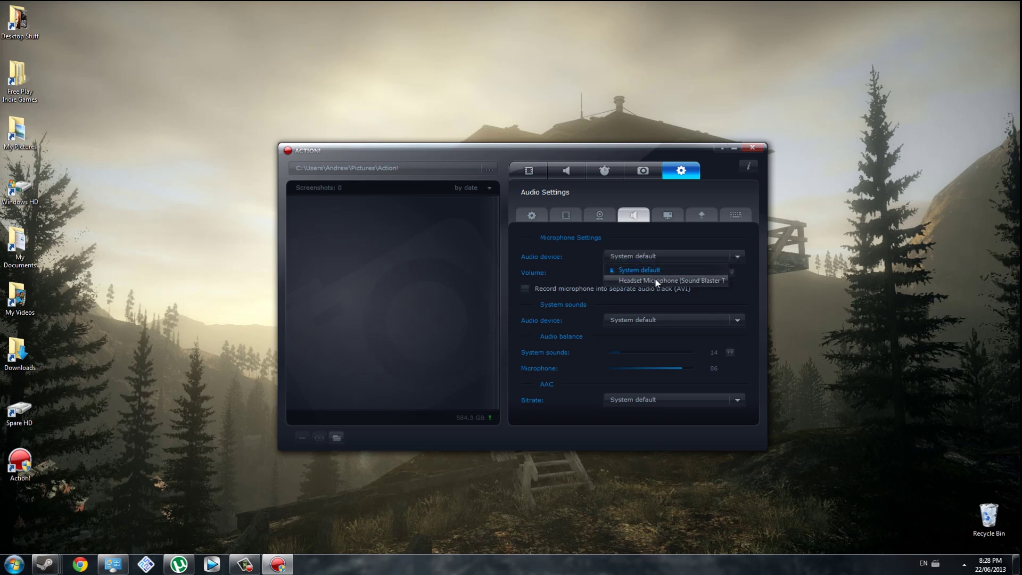
{"action": "left_click", "coordinate": [656, 280]}
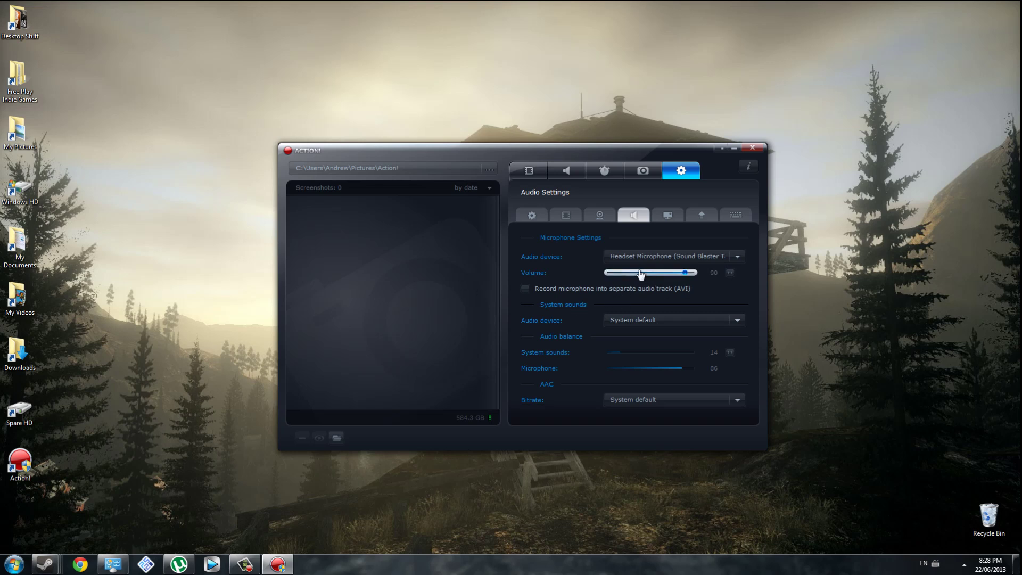
{"action": "left_click_drag", "start_coordinate": [686, 273], "coordinate": [698, 273]}
{"action": "left_click", "coordinate": [525, 288]}
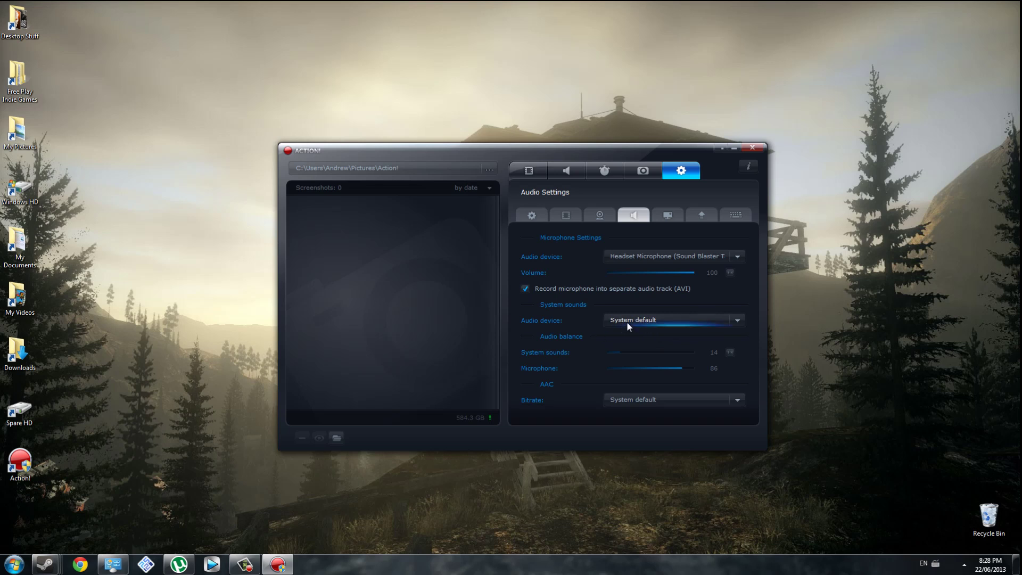
- Capture system sounds from the Headset and keep AAC bitrate at System default
{"action": "left_click", "coordinate": [627, 321]}
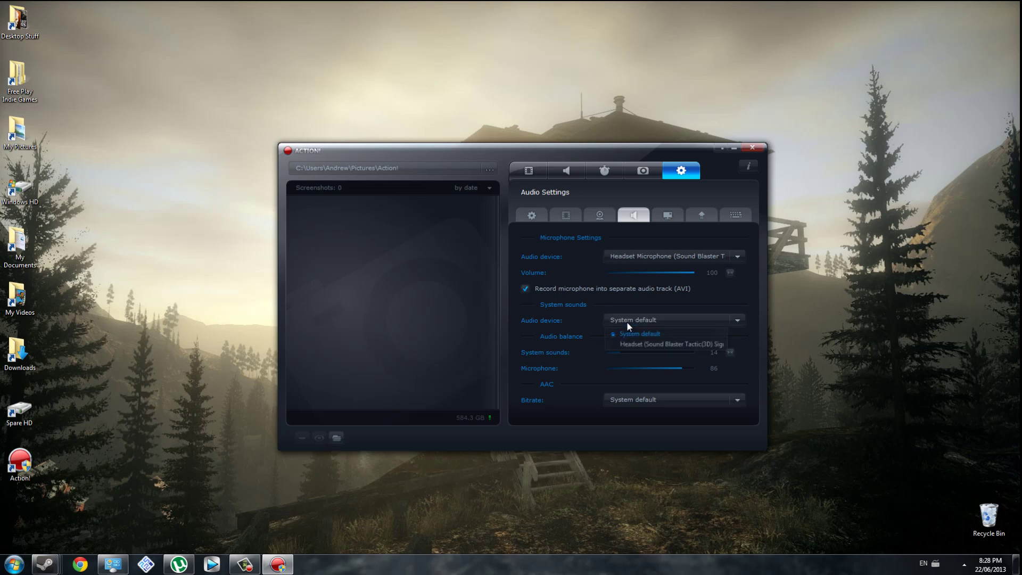
{"action": "left_click", "coordinate": [648, 343]}
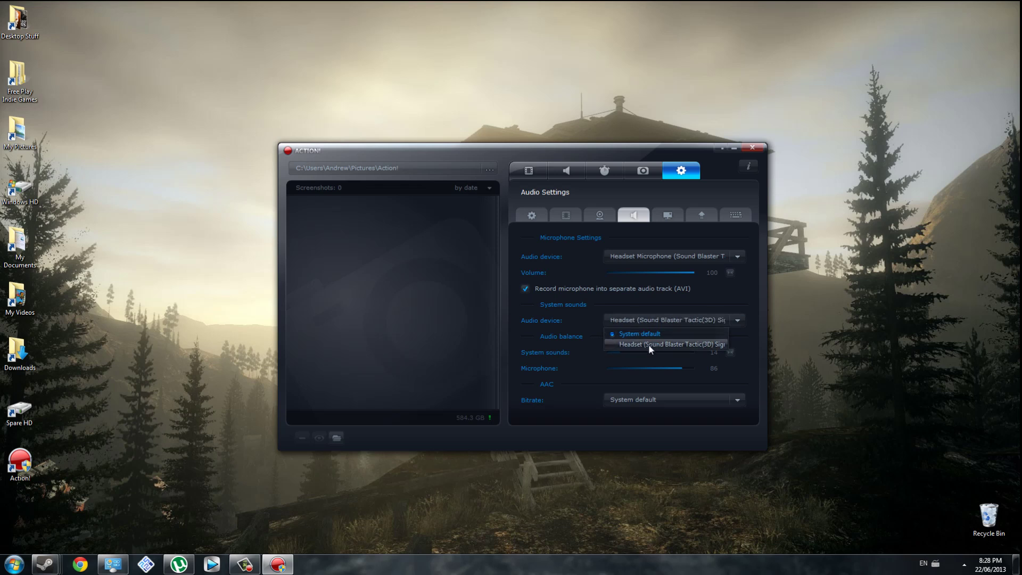
{"action": "left_click", "coordinate": [646, 322]}
{"action": "left_click", "coordinate": [646, 321]}
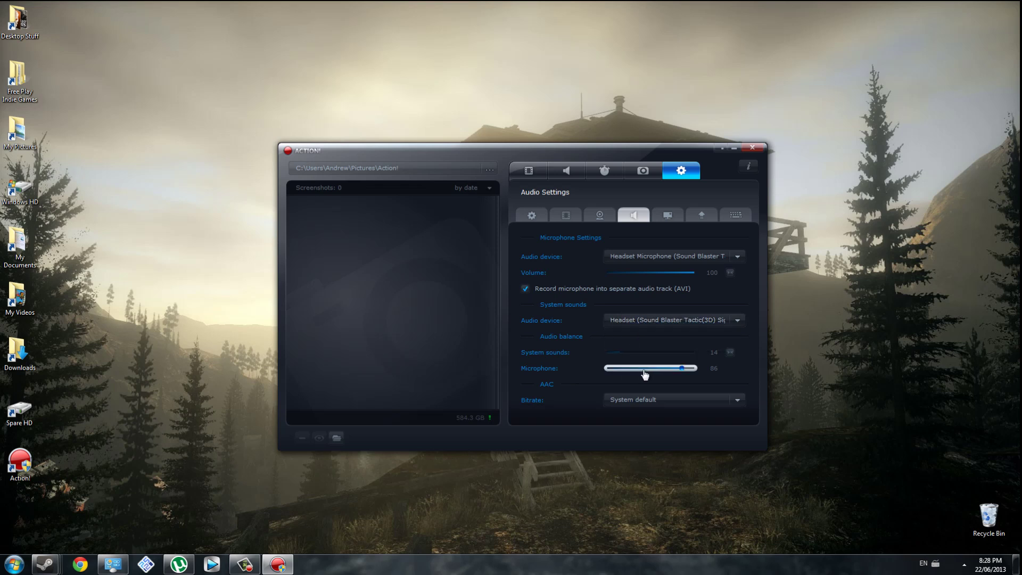
{"action": "left_click", "coordinate": [633, 401]}
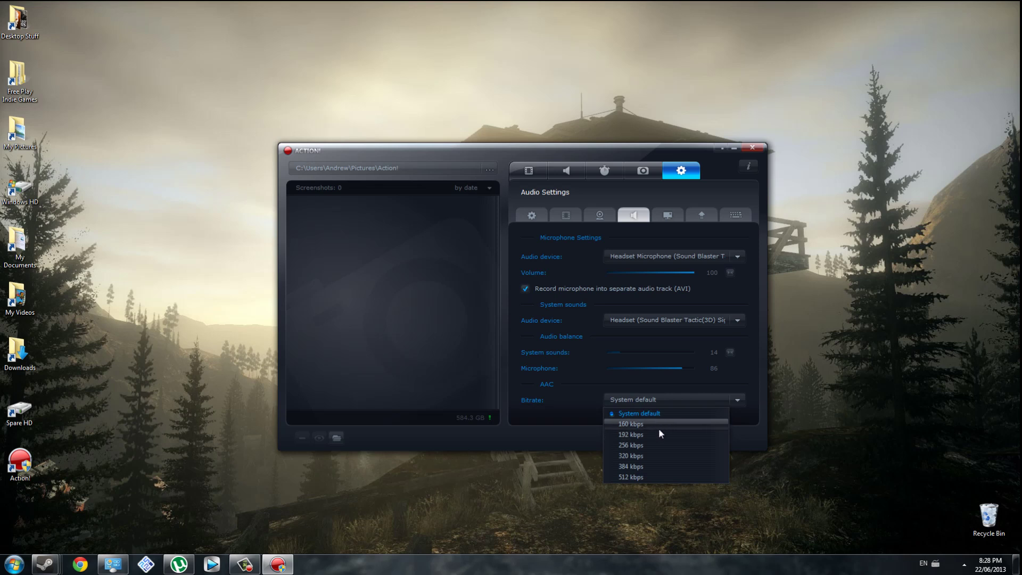
{"action": "left_click", "coordinate": [656, 413]}
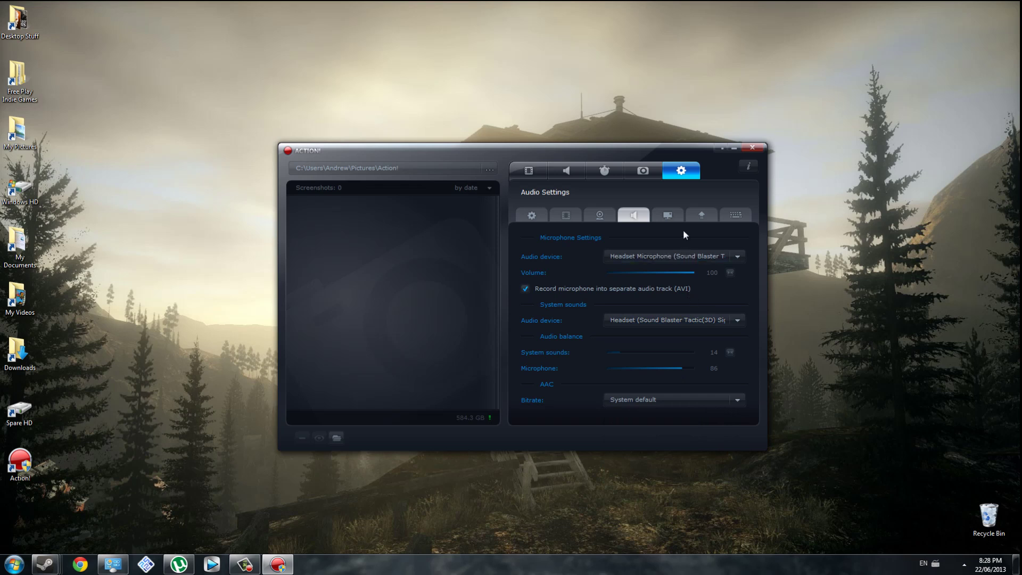
- On the HUD settings, try several different HUD startup positions
{"action": "left_click", "coordinate": [667, 215]}
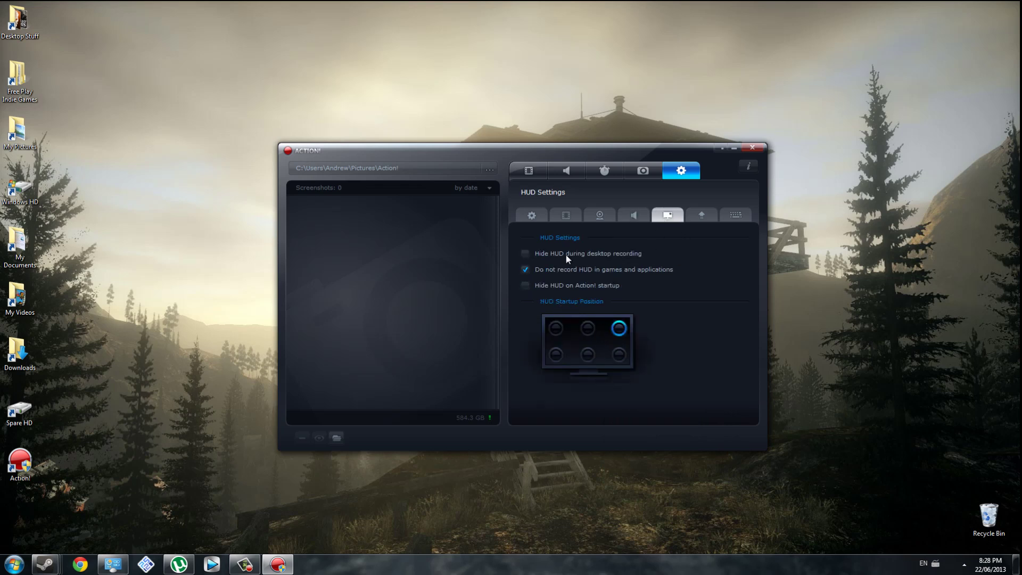
{"action": "left_click", "coordinate": [588, 328]}
{"action": "left_click", "coordinate": [555, 327]}
{"action": "left_click", "coordinate": [555, 354]}
{"action": "left_click", "coordinate": [587, 355]}
{"action": "left_click", "coordinate": [618, 354]}
- Return the HUD startup position to top-right and move the window up and left
{"action": "left_click", "coordinate": [618, 328]}
{"action": "left_click", "coordinate": [587, 328]}
{"action": "left_click", "coordinate": [589, 327]}
{"action": "left_click", "coordinate": [619, 328]}
{"action": "left_click_drag", "start_coordinate": [566, 151], "coordinate": [555, 83]}
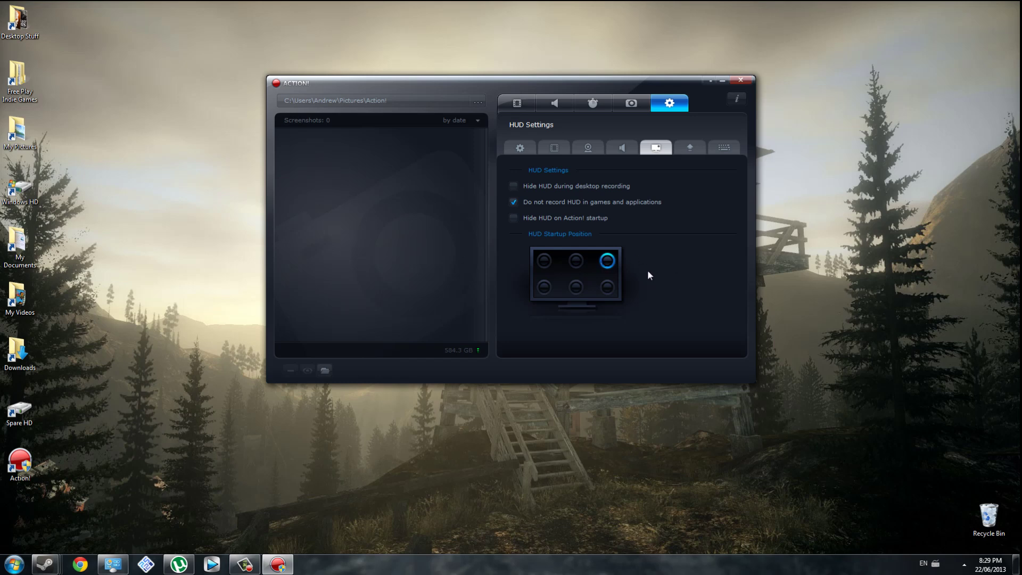
{"action": "left_click", "coordinate": [687, 148]}
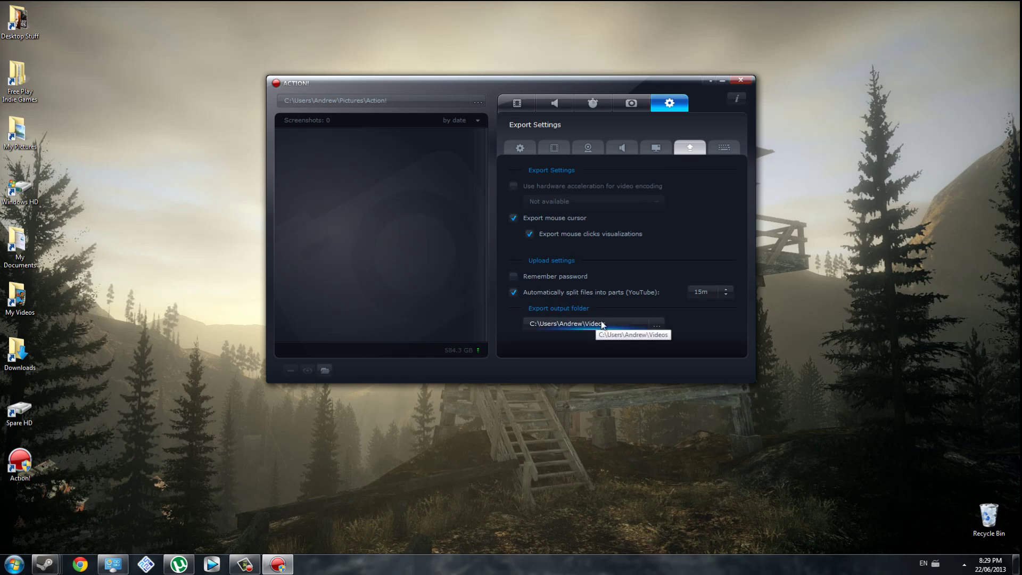
- Open and cancel the export folder browser twice, keeping the Videos folder
{"action": "left_click", "coordinate": [612, 329]}
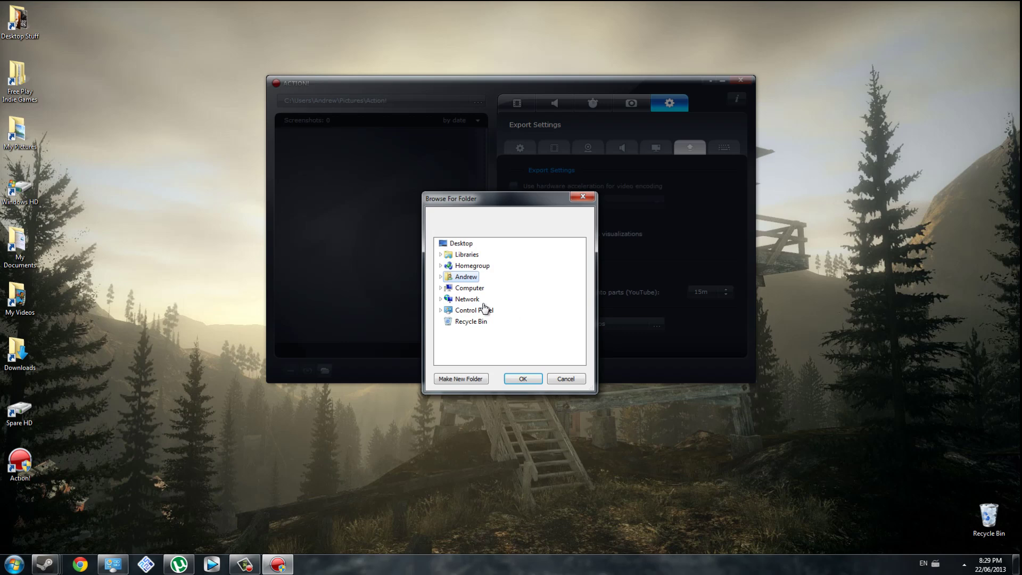
{"action": "scroll", "coordinate": [479, 301], "scroll_direction": "down", "scroll_amount": 5}
{"action": "scroll", "coordinate": [479, 301], "scroll_direction": "up", "scroll_amount": 5}
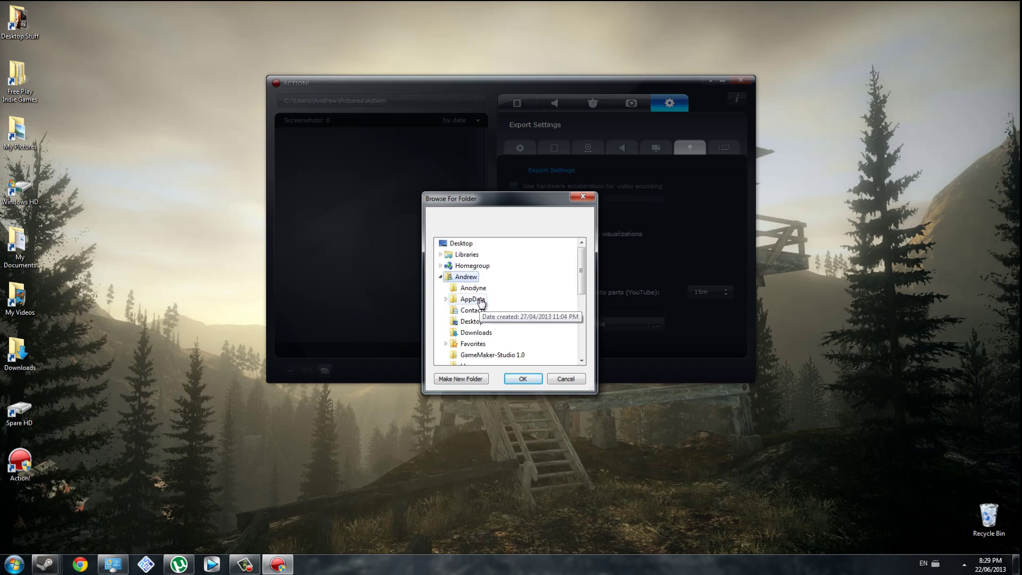
{"action": "left_click", "coordinate": [577, 379]}
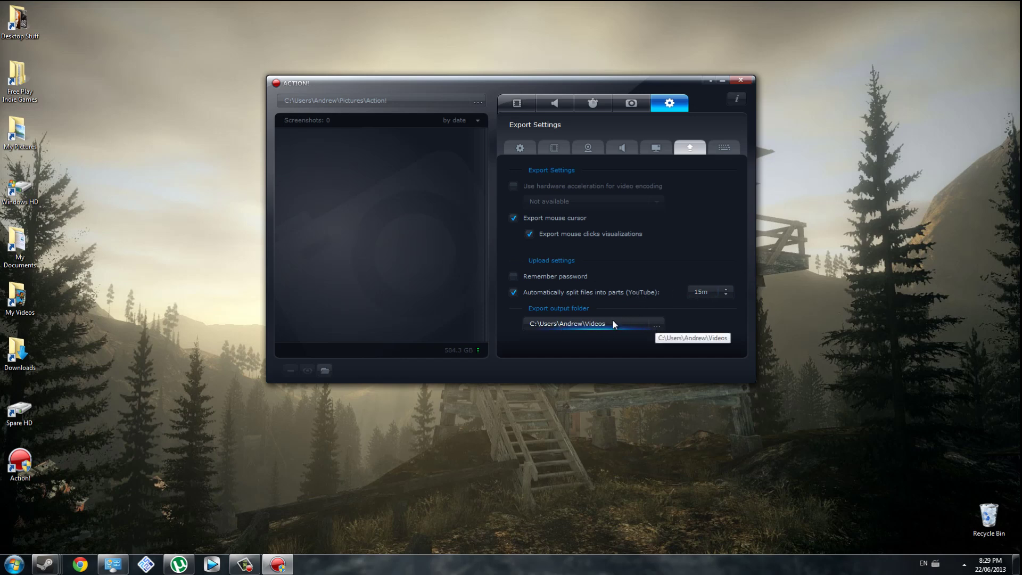
{"action": "left_click", "coordinate": [628, 322]}
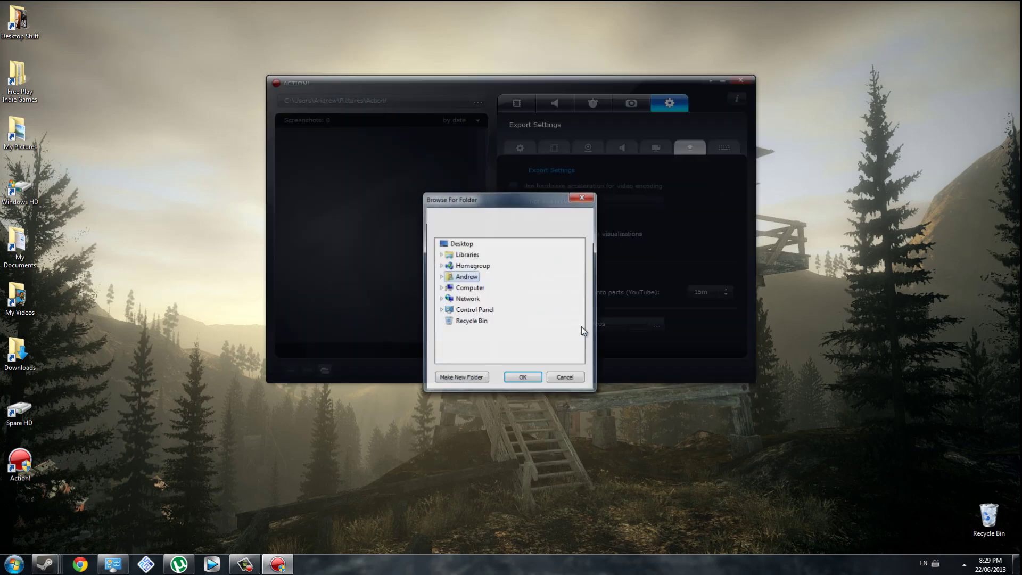
{"action": "left_click", "coordinate": [563, 380]}
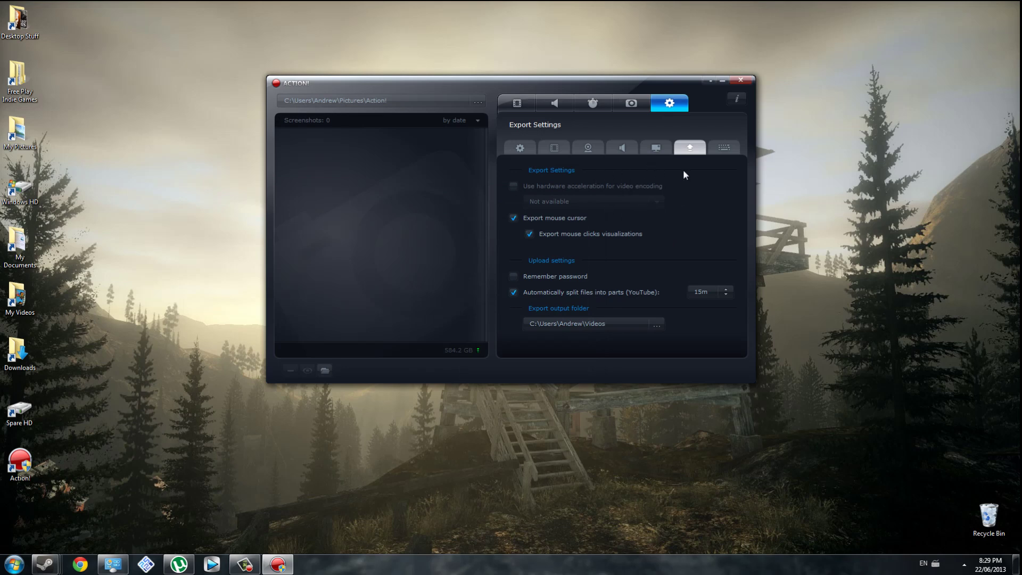
- Browse Computer's drives, cancel without changing the export folder, and untick Remember password
{"action": "left_click", "coordinate": [615, 325]}
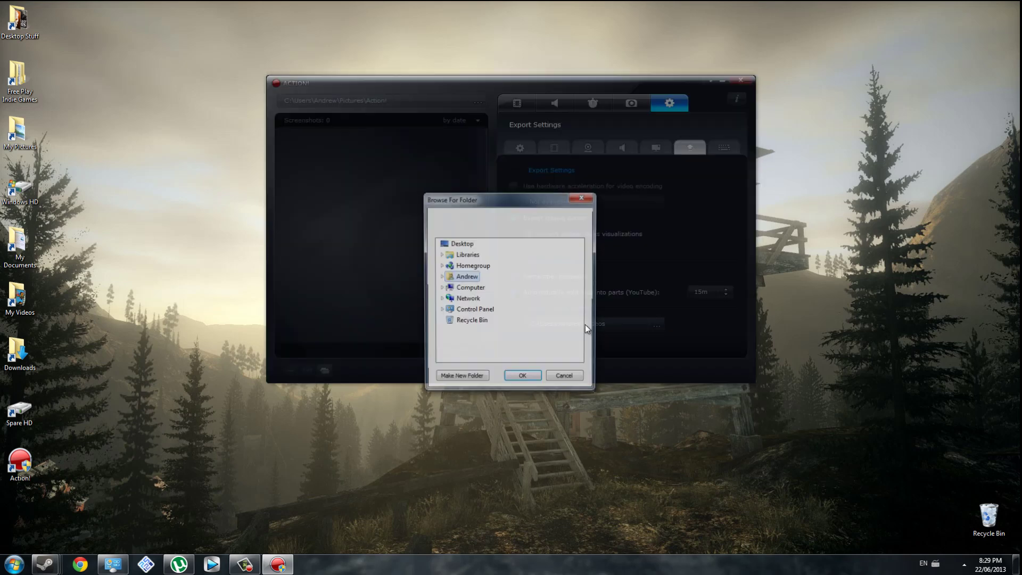
{"action": "left_click", "coordinate": [448, 290]}
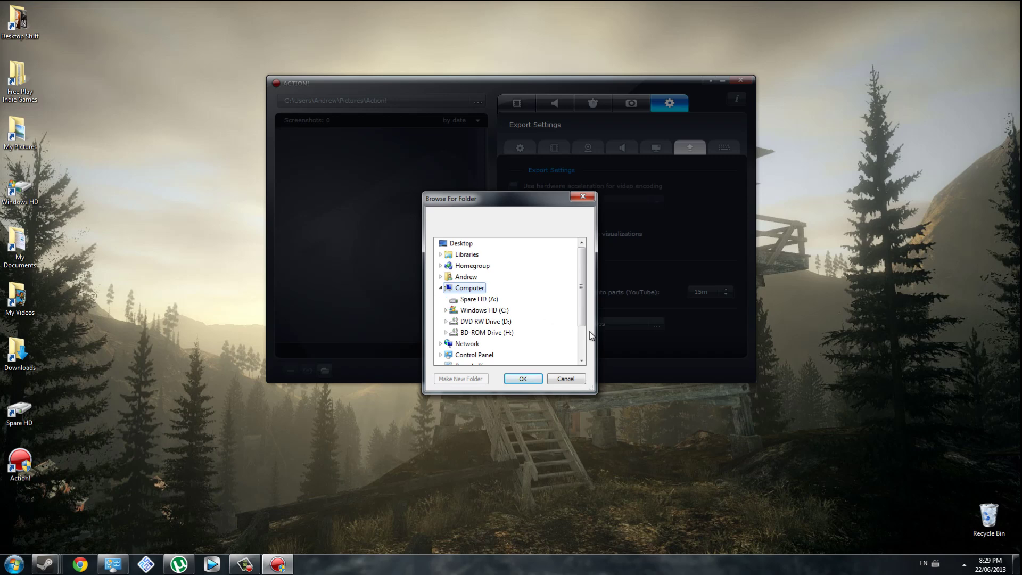
{"action": "left_click", "coordinate": [565, 379]}
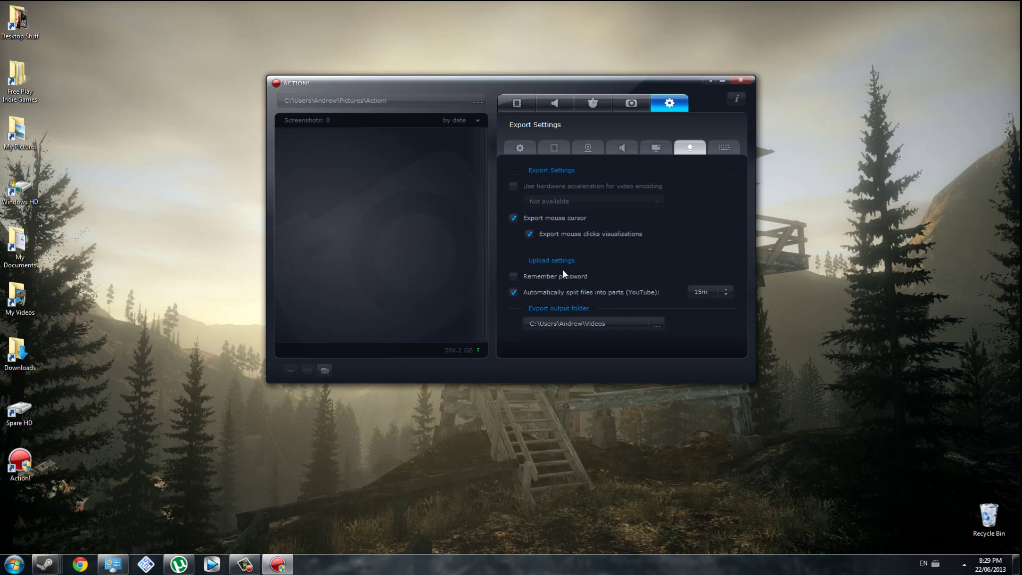
{"action": "left_click", "coordinate": [513, 277]}
{"action": "left_click", "coordinate": [717, 149]}
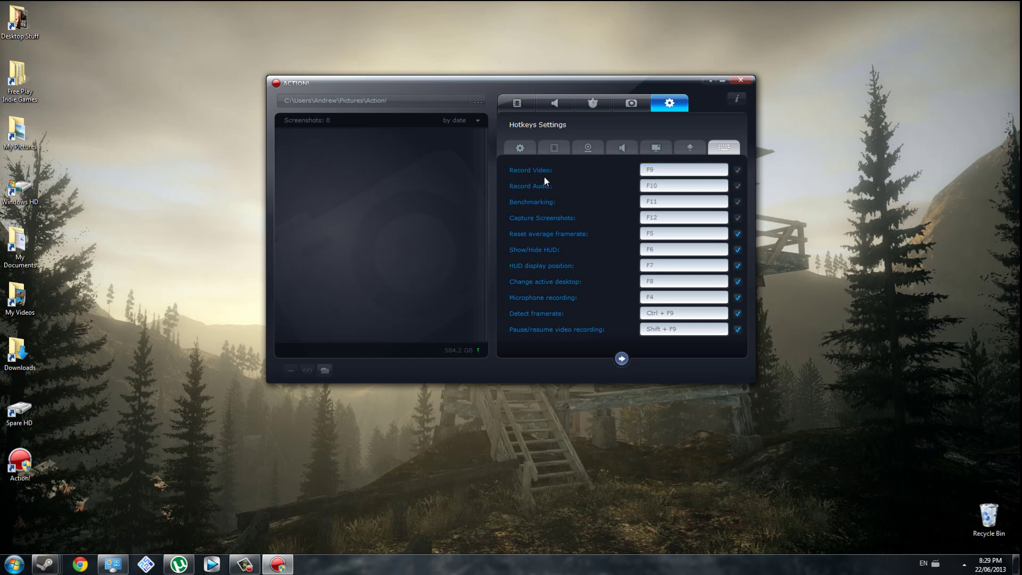
- Page through the hotkeys list and re-bind Record Video to F9
{"action": "left_click", "coordinate": [652, 171]}
{"action": "left_click", "coordinate": [621, 358]}
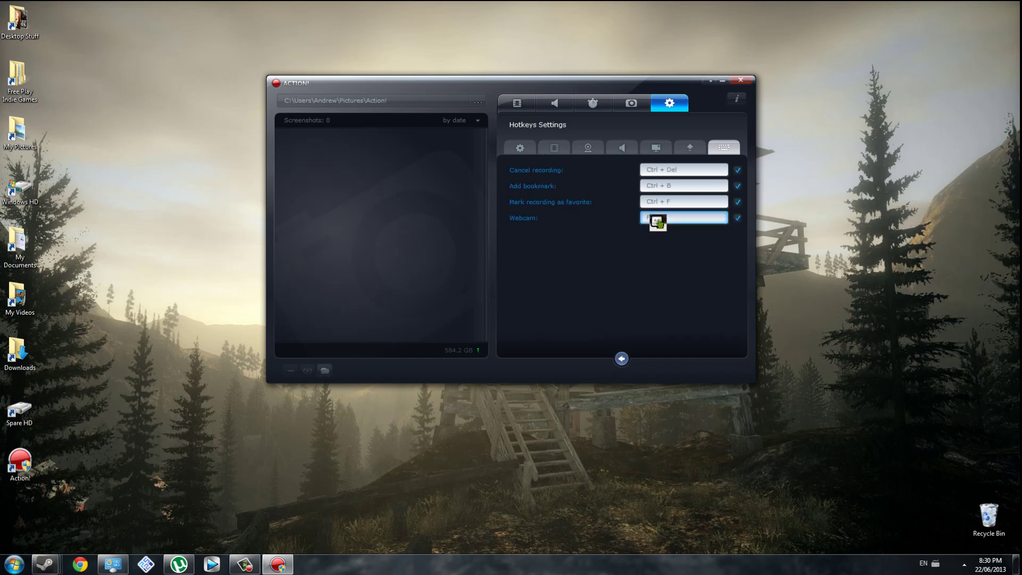
{"action": "left_click", "coordinate": [634, 277]}
{"action": "left_click", "coordinate": [621, 359]}
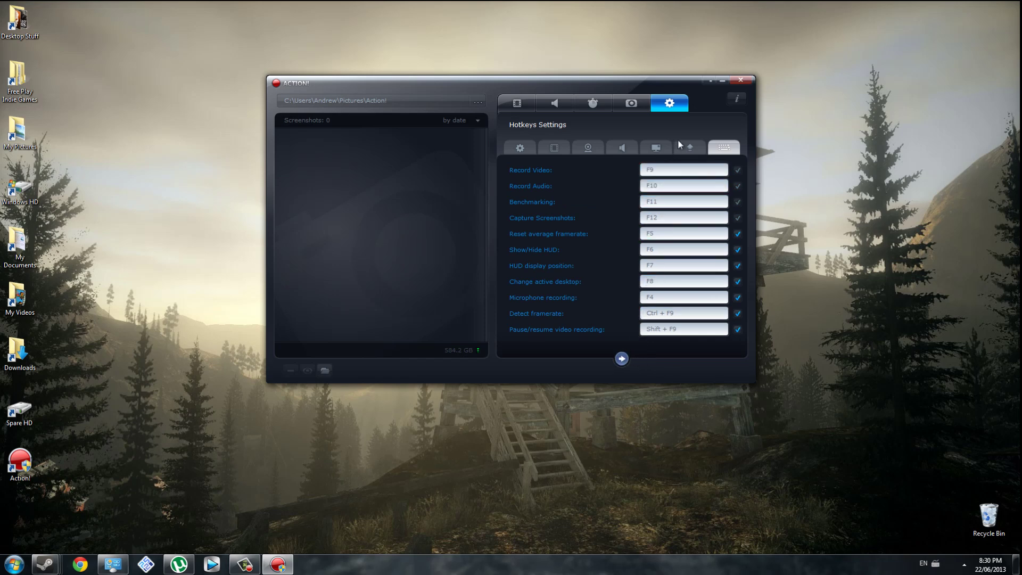
{"action": "left_click", "coordinate": [649, 171]}
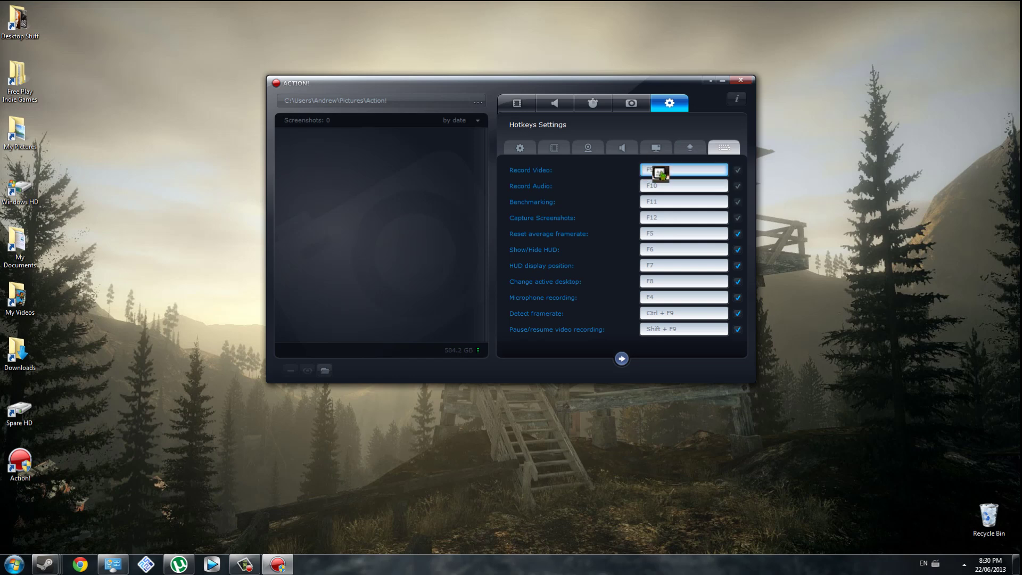
{"action": "key", "text": "F9"}
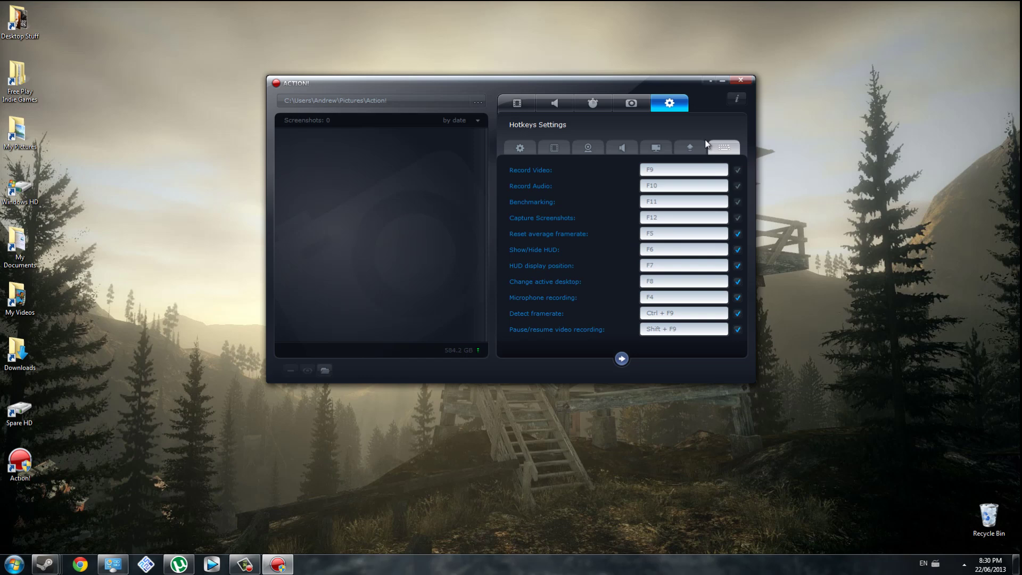
- View Action!'s version information, then return to the video recording settings
{"action": "left_click", "coordinate": [734, 101]}
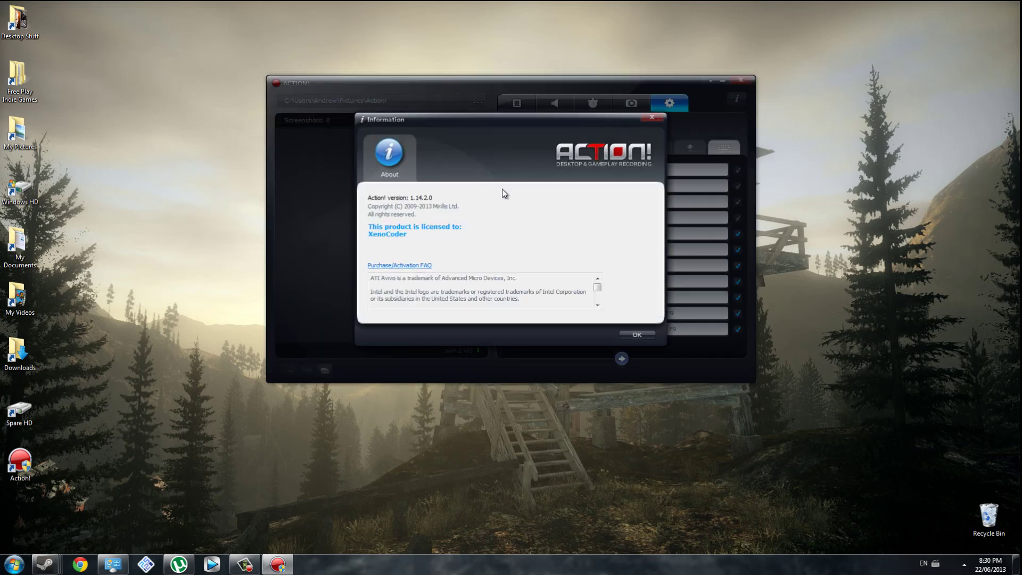
{"action": "left_click", "coordinate": [647, 122]}
{"action": "left_click", "coordinate": [523, 104]}
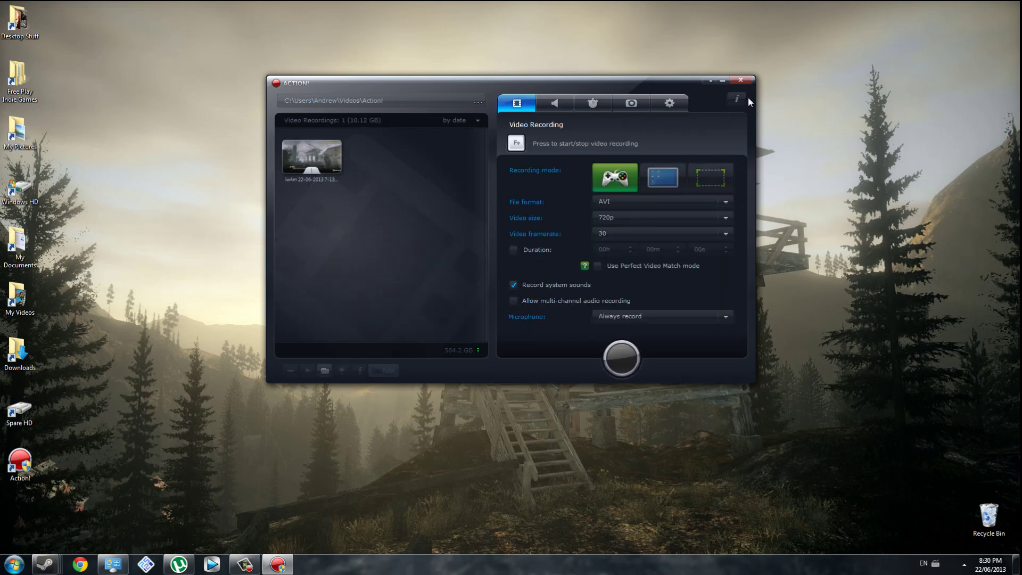
- Close Action! and launch Vegas Pro 12 from its taskbar icon
{"action": "left_click", "coordinate": [739, 81]}
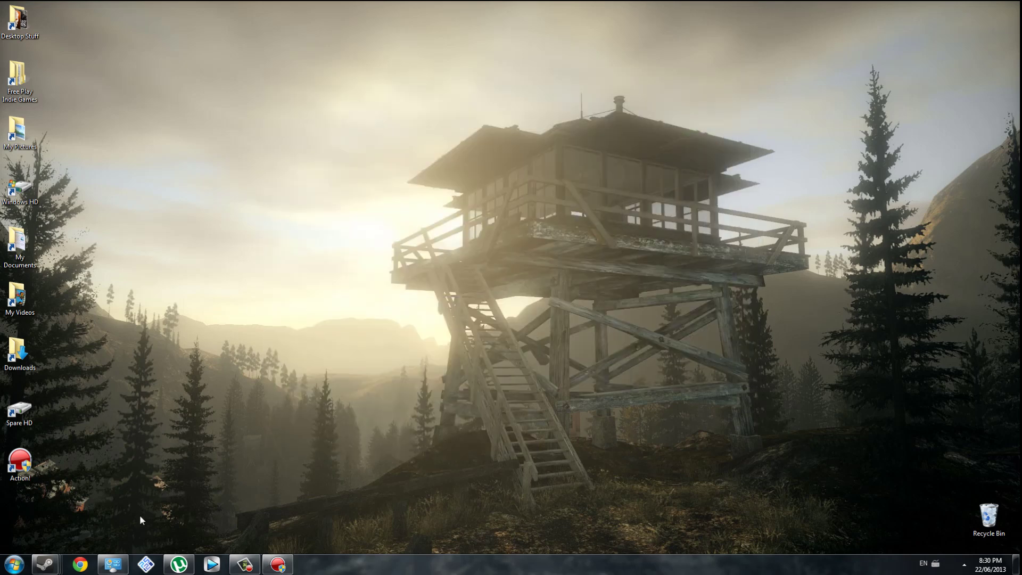
{"action": "right_click", "coordinate": [212, 563]}
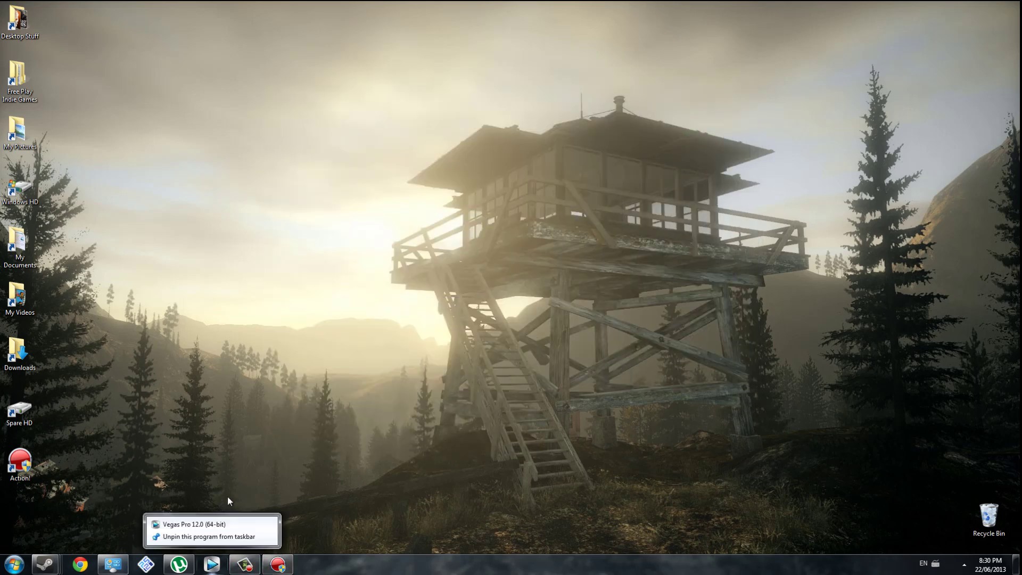
{"action": "left_click", "coordinate": [215, 572]}
{"action": "left_click", "coordinate": [15, 563]}
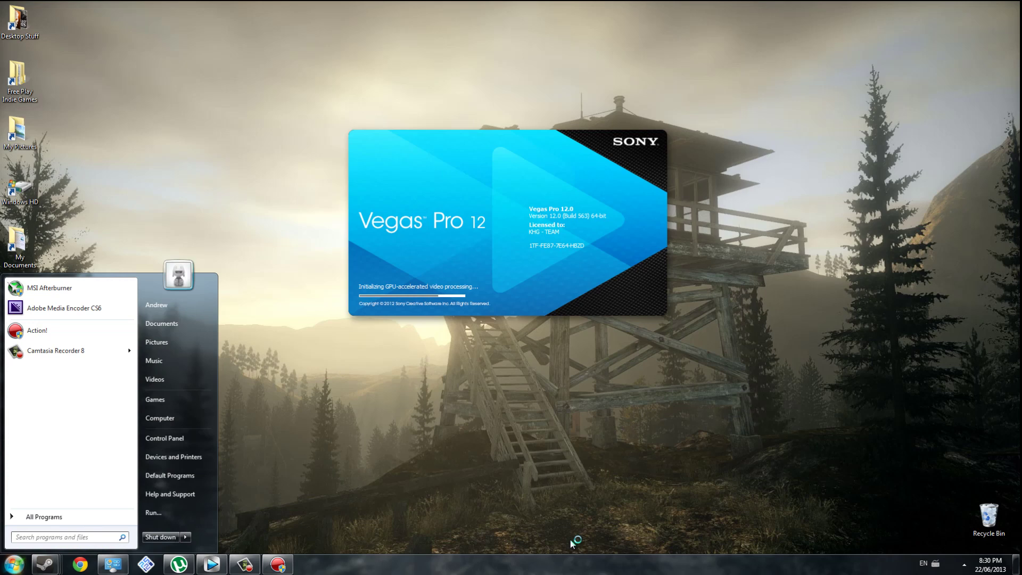
- Bring Action! back up and select the recorded clip in its recordings list
{"action": "left_click", "coordinate": [289, 564]}
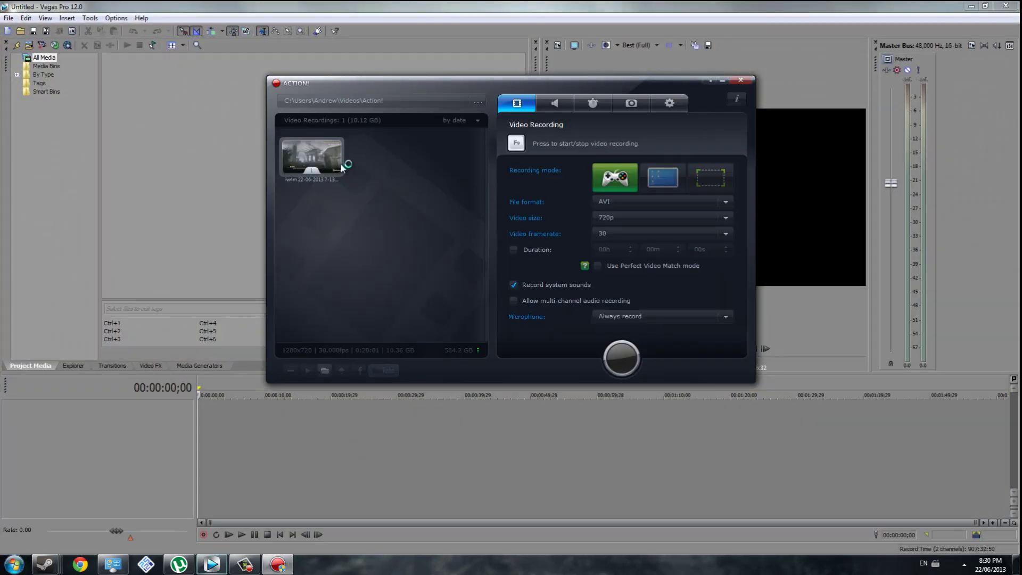
{"action": "right_click", "coordinate": [298, 160]}
{"action": "left_click", "coordinate": [283, 180]}
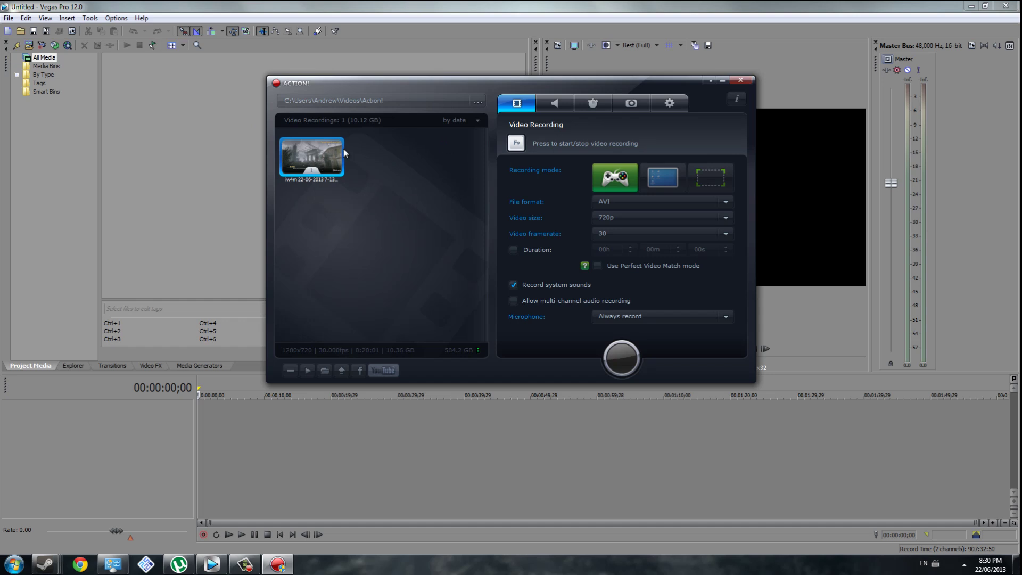
{"action": "double_click", "coordinate": [312, 158]}
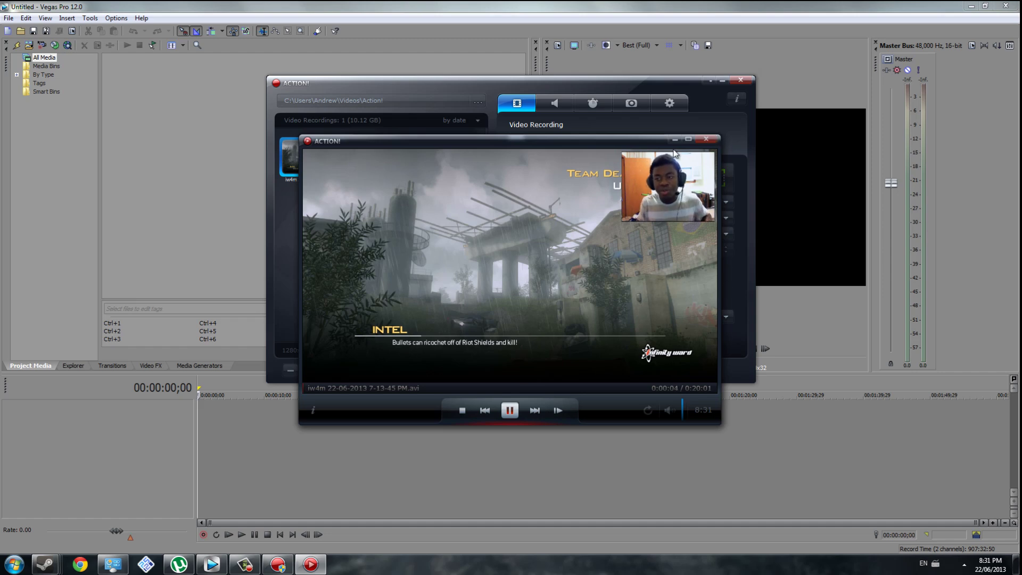
{"action": "left_click_drag", "start_coordinate": [710, 136], "coordinate": [708, 2]}
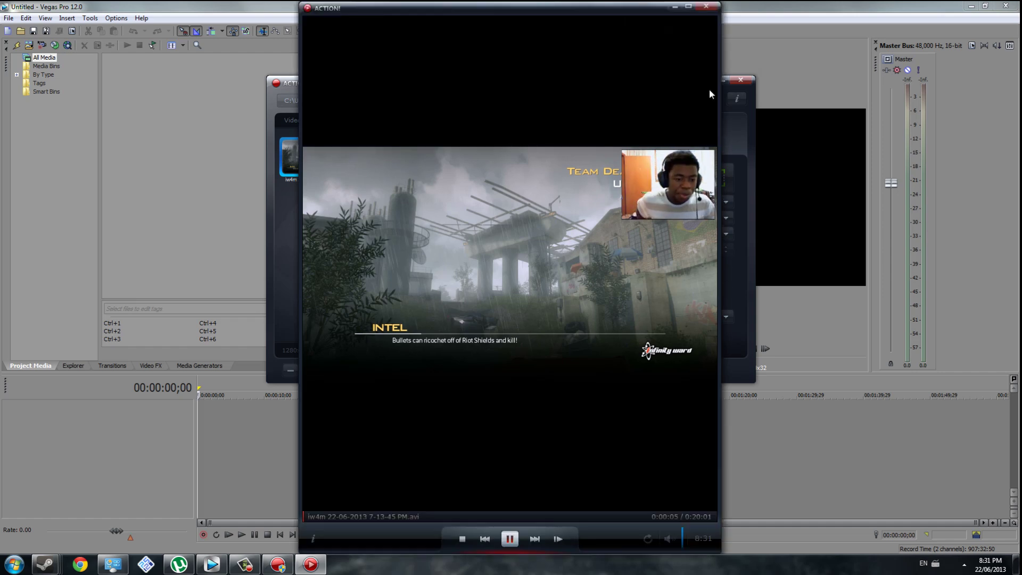
{"action": "left_click", "coordinate": [707, 8]}
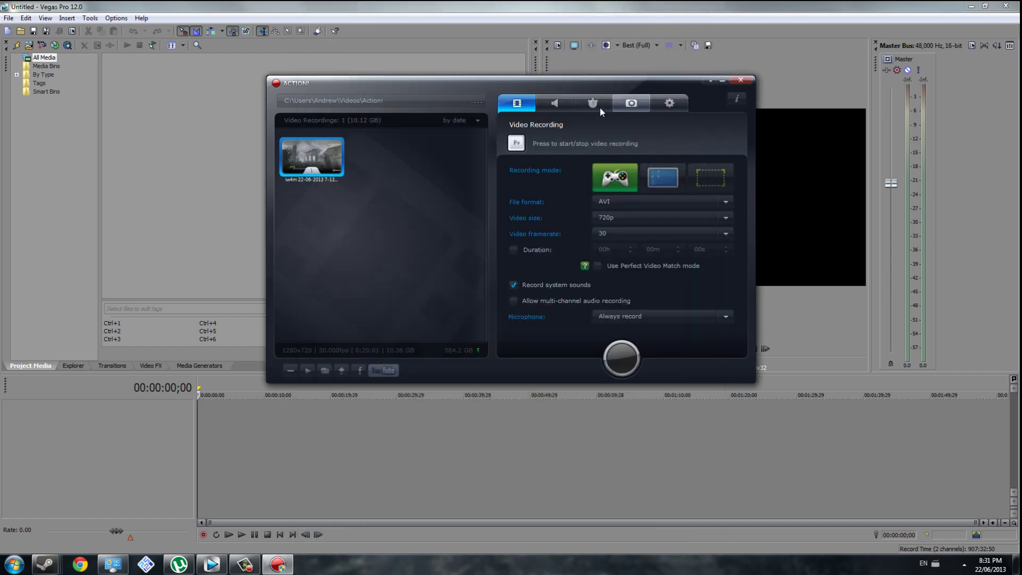
{"action": "right_click", "coordinate": [315, 162]}
- Drag the recorded AVI from the output folder onto the Vegas timeline, positioned near 00:04:53
{"action": "left_click", "coordinate": [376, 204]}
{"action": "left_click_drag", "start_coordinate": [650, 276], "coordinate": [229, 439]}
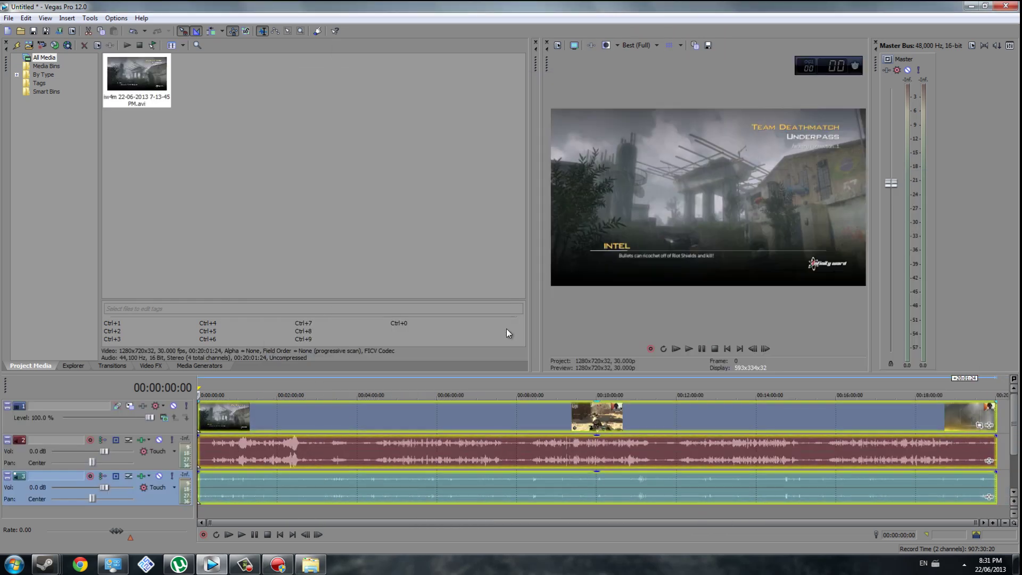
{"action": "left_click", "coordinate": [391, 452]}
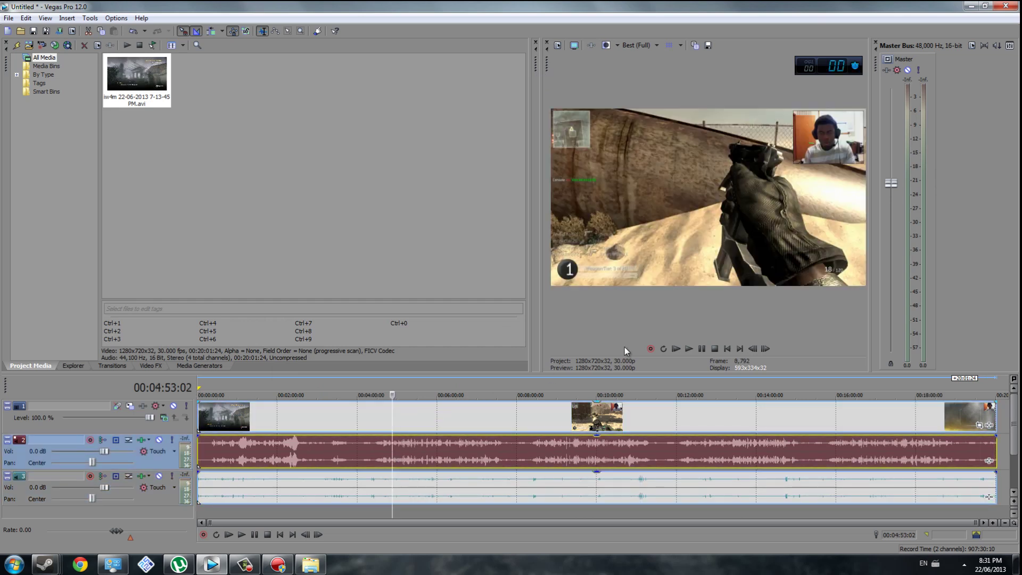
- Lower the system volume and start timeline playback
{"action": "left_click", "coordinate": [963, 563]}
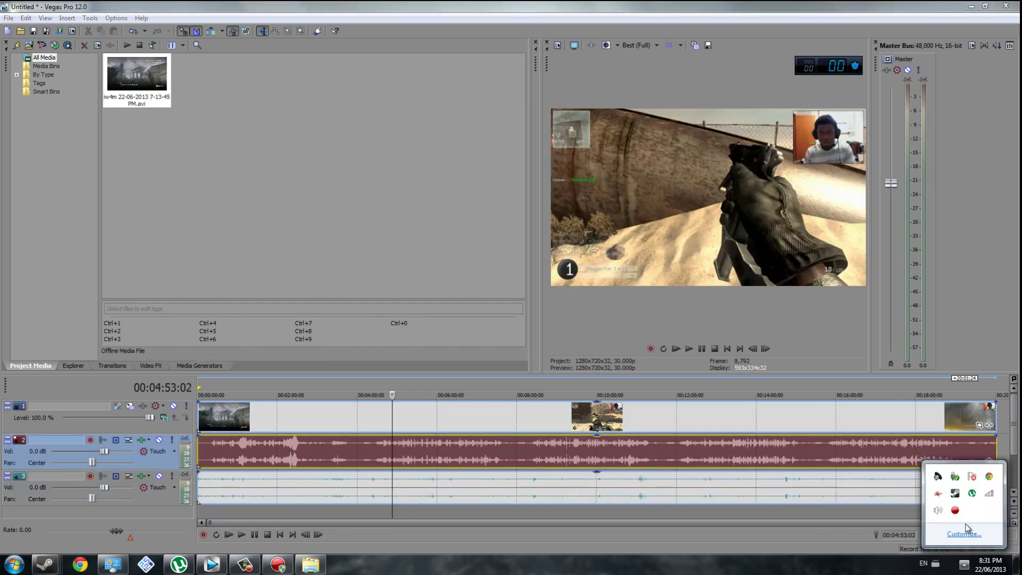
{"action": "left_click", "coordinate": [937, 511]}
{"action": "left_click", "coordinate": [932, 417]}
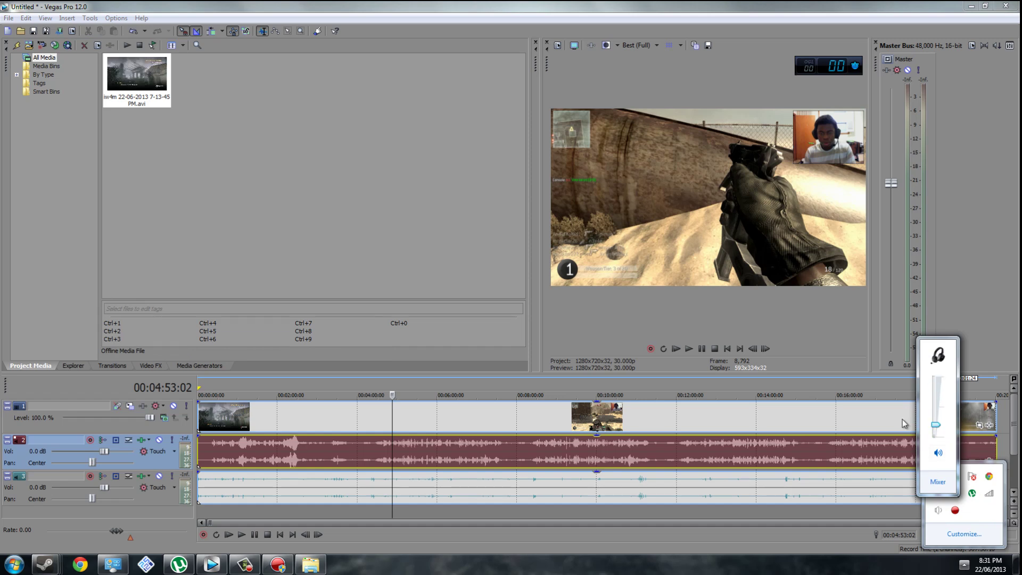
{"action": "left_click", "coordinate": [689, 349]}
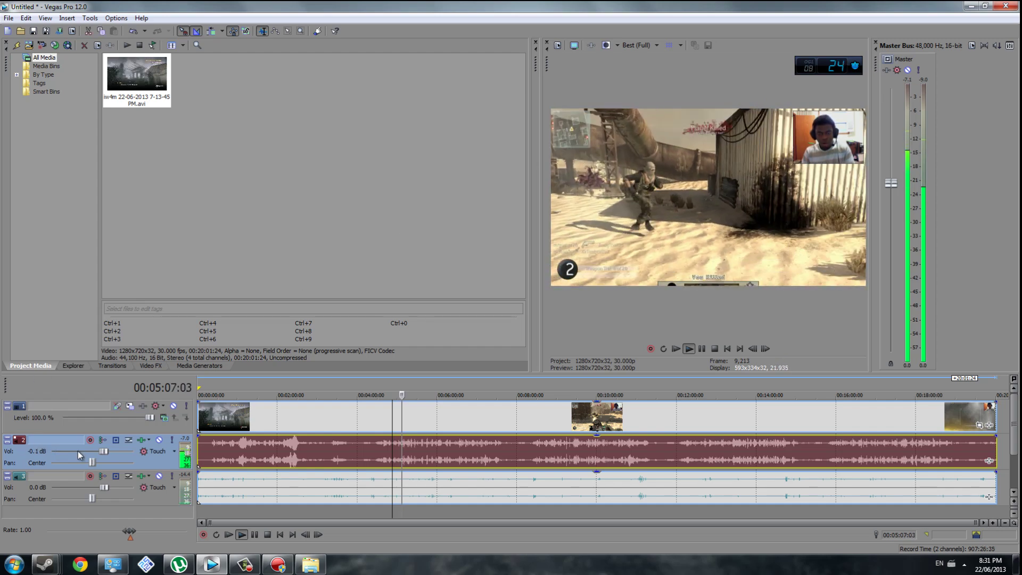
- Set the track 2 fader to 0.6 dB and track 3 to 12.0 dB
{"action": "left_click_drag", "start_coordinate": [104, 452], "coordinate": [72, 452]}
{"action": "left_click_drag", "start_coordinate": [104, 486], "coordinate": [135, 493]}
{"action": "left_click_drag", "start_coordinate": [70, 452], "coordinate": [108, 449]}
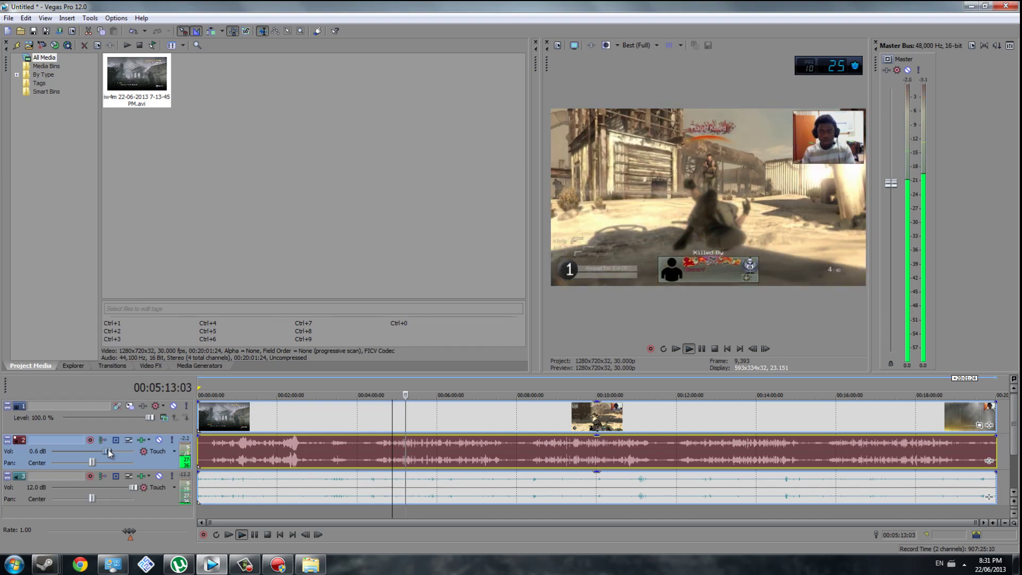
- Replay the clip in an enlarged video preview, then pause and close Vegas Pro
{"action": "left_click", "coordinate": [701, 349]}
{"action": "left_click", "coordinate": [702, 349]}
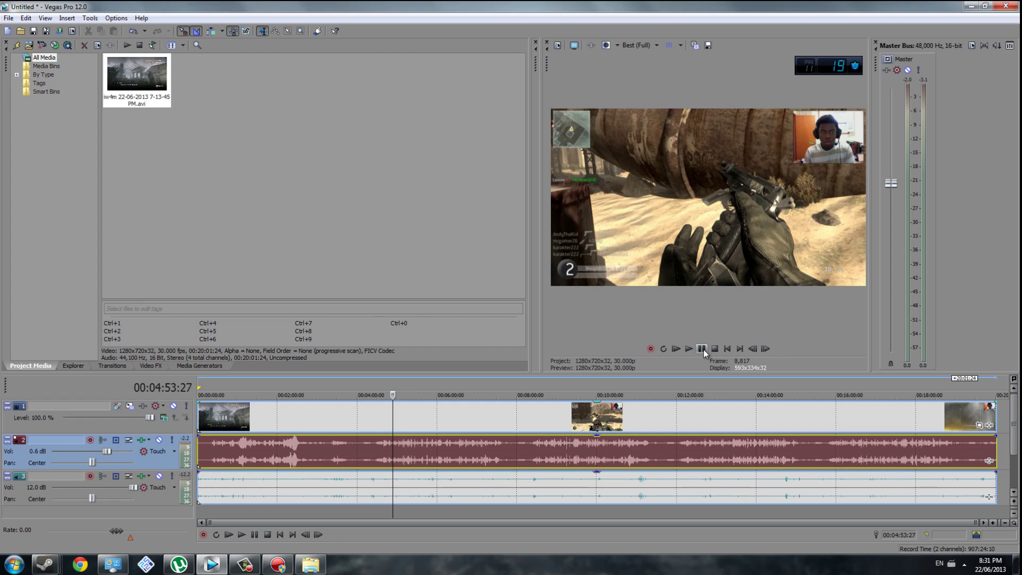
{"action": "left_click", "coordinate": [702, 349]}
{"action": "left_click_drag", "start_coordinate": [534, 214], "coordinate": [353, 214]}
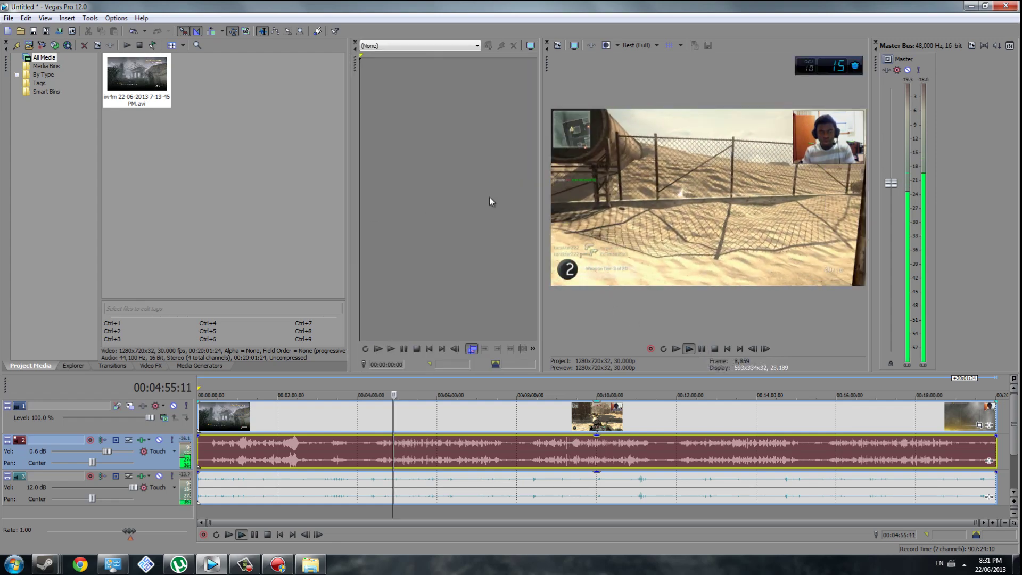
{"action": "left_click_drag", "start_coordinate": [540, 197], "coordinate": [396, 211]}
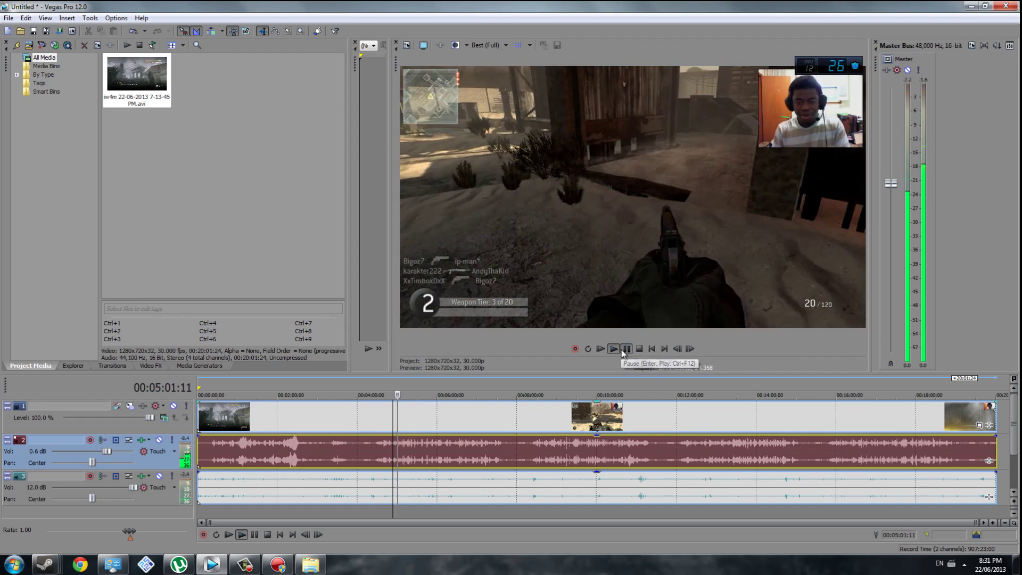
{"action": "left_click", "coordinate": [626, 349]}
{"action": "left_click", "coordinate": [1014, 7]}
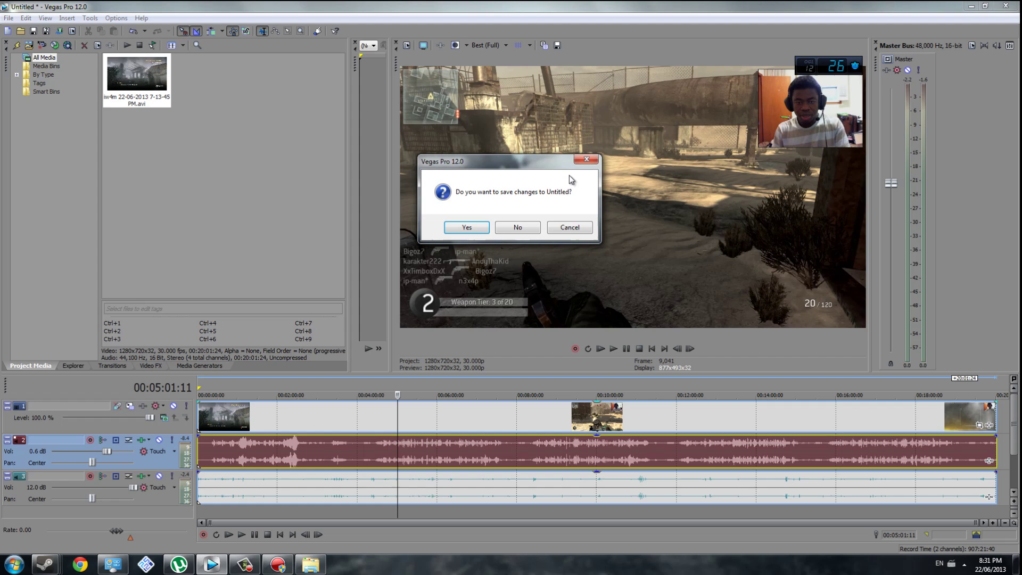
- Decline saving the Untitled project and bring Action! in front of the recordings folder
{"action": "left_click", "coordinate": [523, 228]}
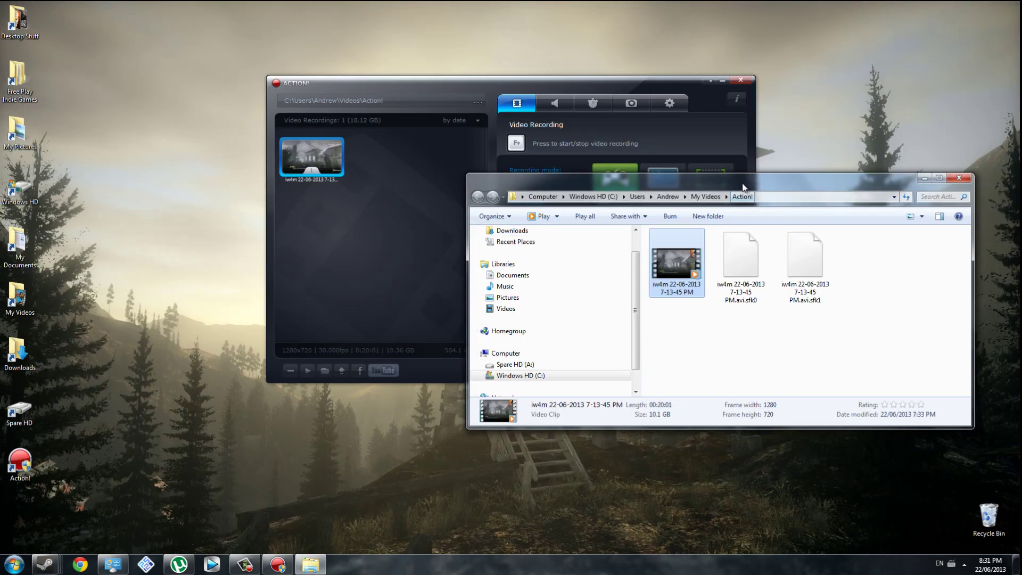
{"action": "left_click_drag", "start_coordinate": [740, 175], "coordinate": [774, 282]}
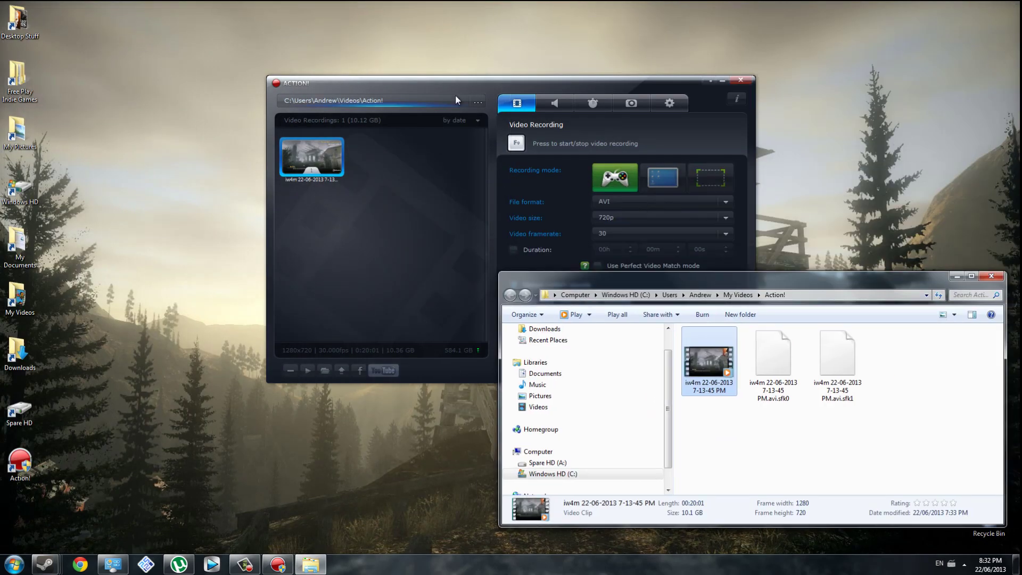
{"action": "left_click", "coordinate": [614, 186]}
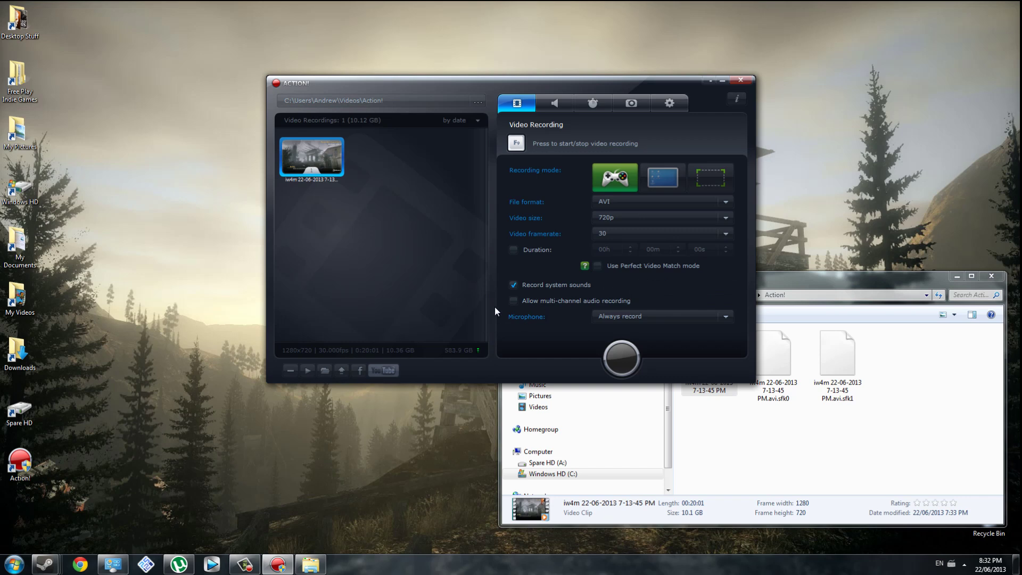